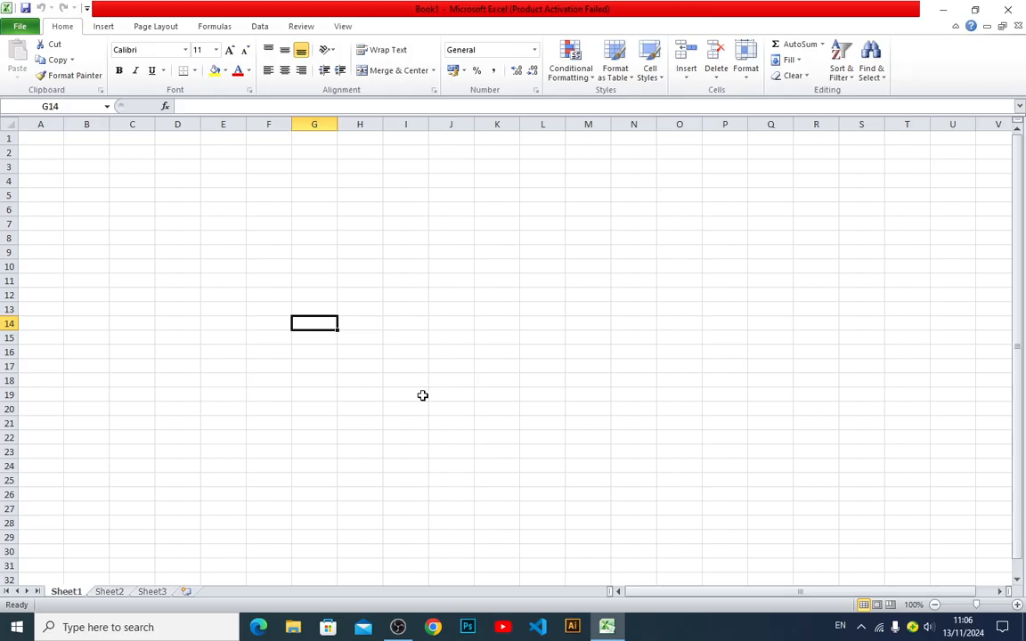
{"action": "left_click", "coordinate": [214, 27]}
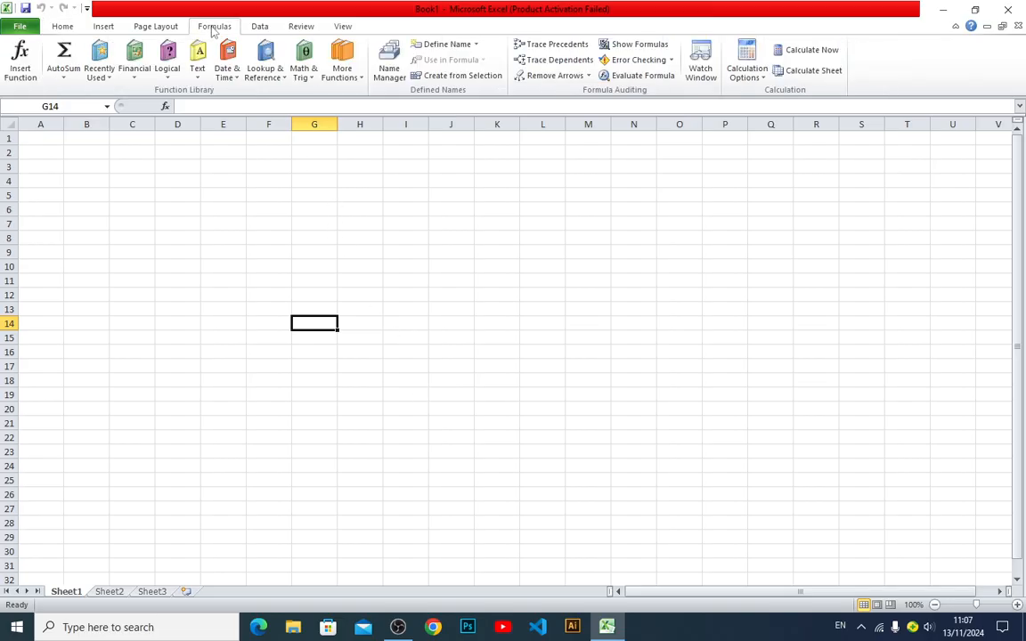
{"action": "left_click", "coordinate": [225, 78]}
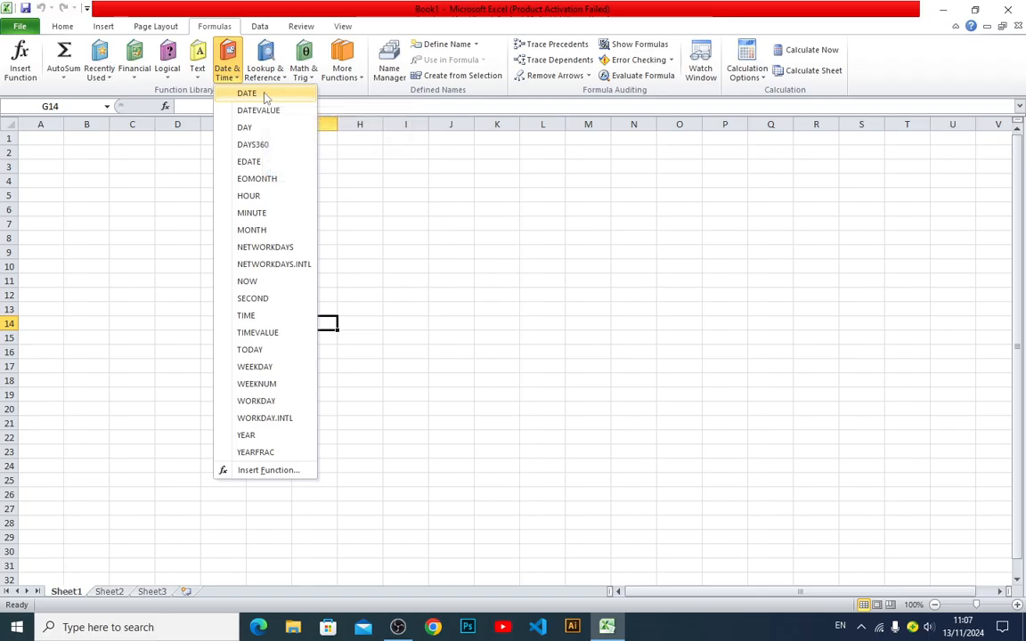
{"action": "left_click", "coordinate": [409, 360]}
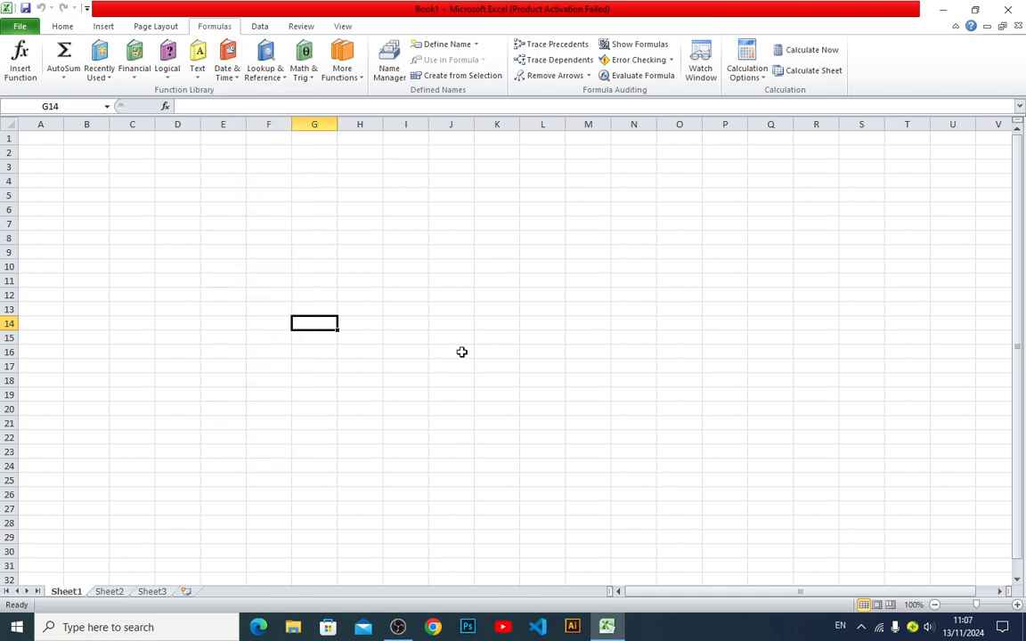
Enter 1 in cell B7 and the heading DATE above it in B6
{"action": "left_click", "coordinate": [1016, 606]}
{"action": "left_click", "coordinate": [1017, 606]}
{"action": "left_click", "coordinate": [1017, 606]}
{"action": "scroll", "coordinate": [917, 547], "scroll_direction": "up", "scroll_amount": 6, "text": "ctrl"}
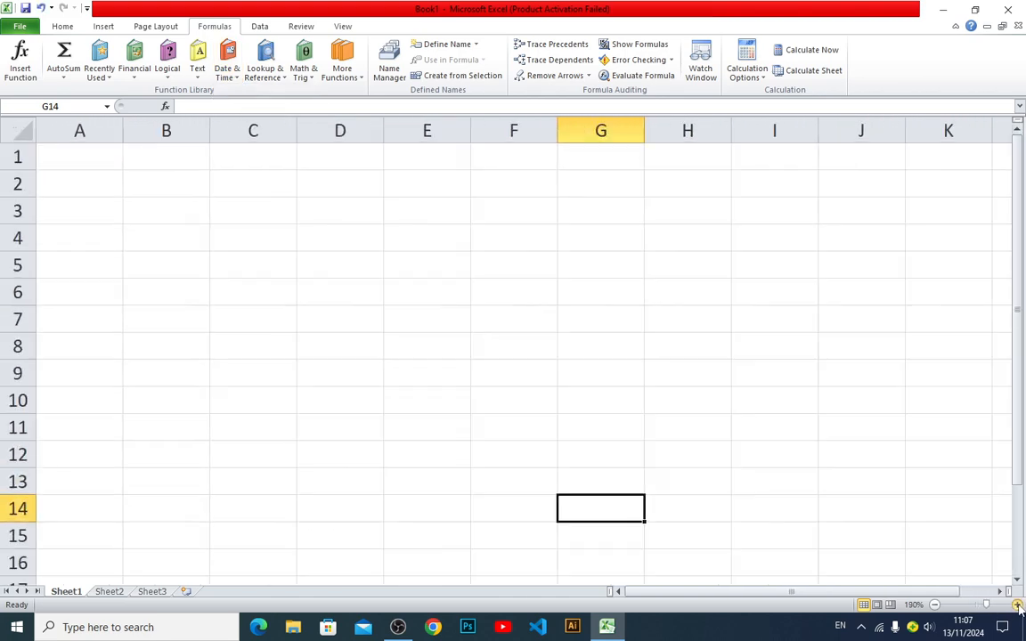
{"action": "left_click", "coordinate": [215, 360]}
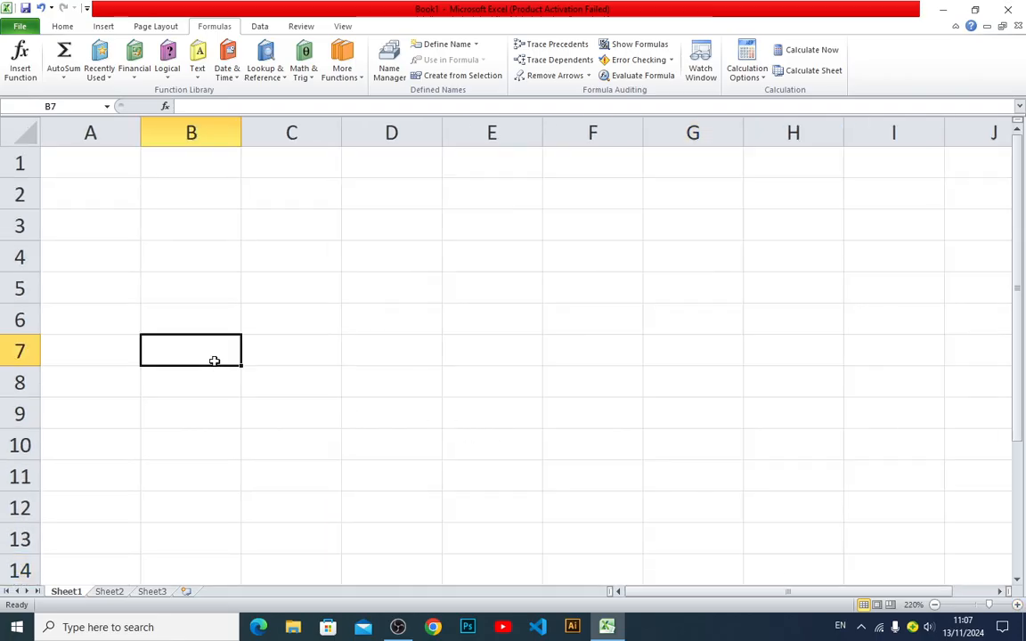
{"action": "type", "text": "1"}
{"action": "key", "text": "Tab"}
{"action": "key", "text": "Left"}
{"action": "key", "text": "Up"}
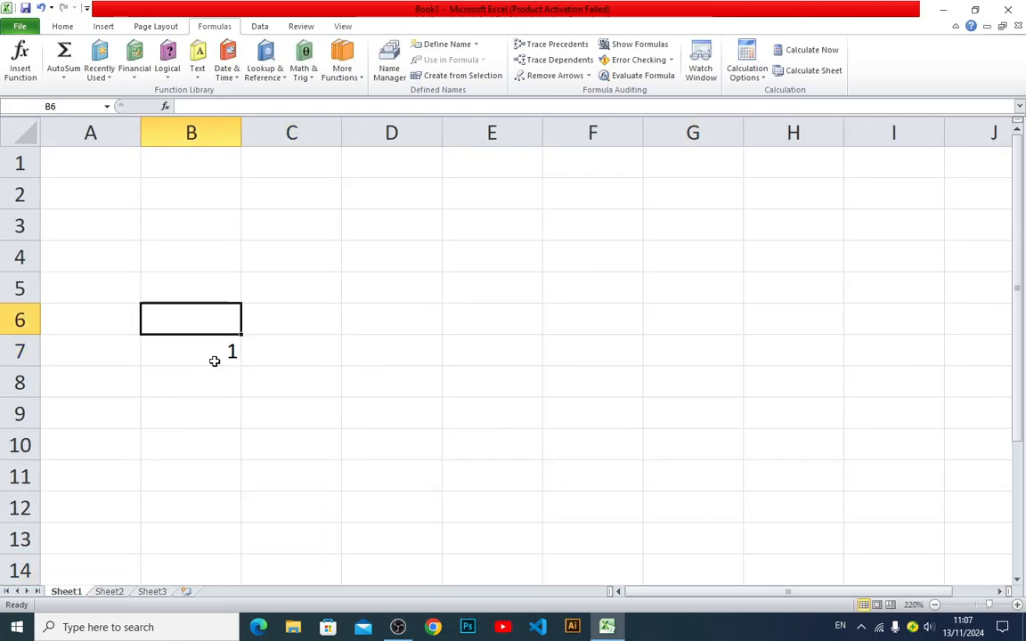
{"action": "type", "text": "DATE"}
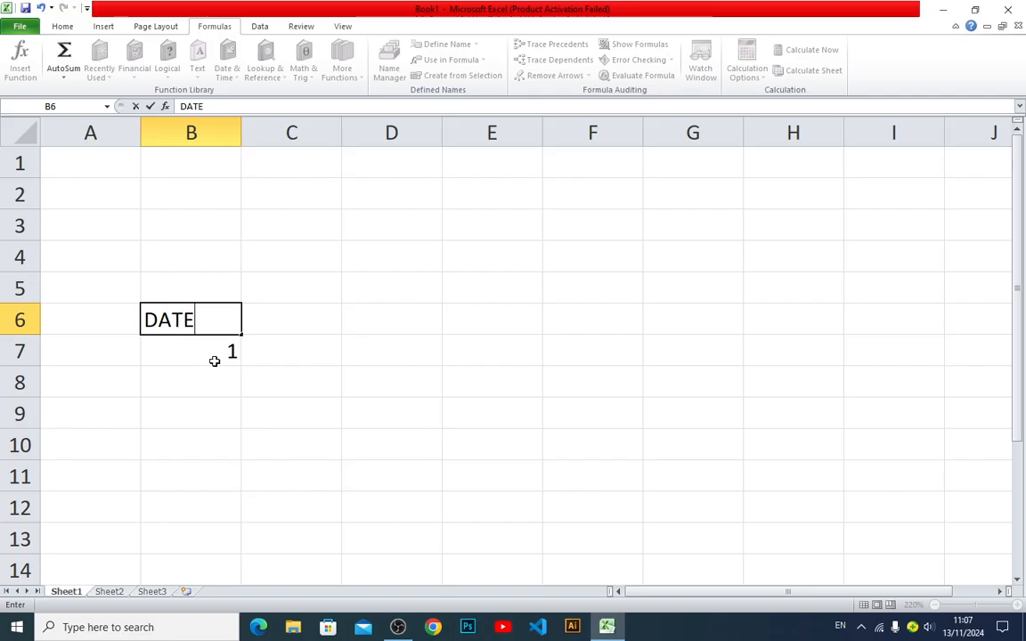
{"action": "key", "text": "Left"}
Set the value under the DATE heading in B7 to 20
{"action": "key", "text": "shift+Down"}
{"action": "key", "text": "shift+Right"}
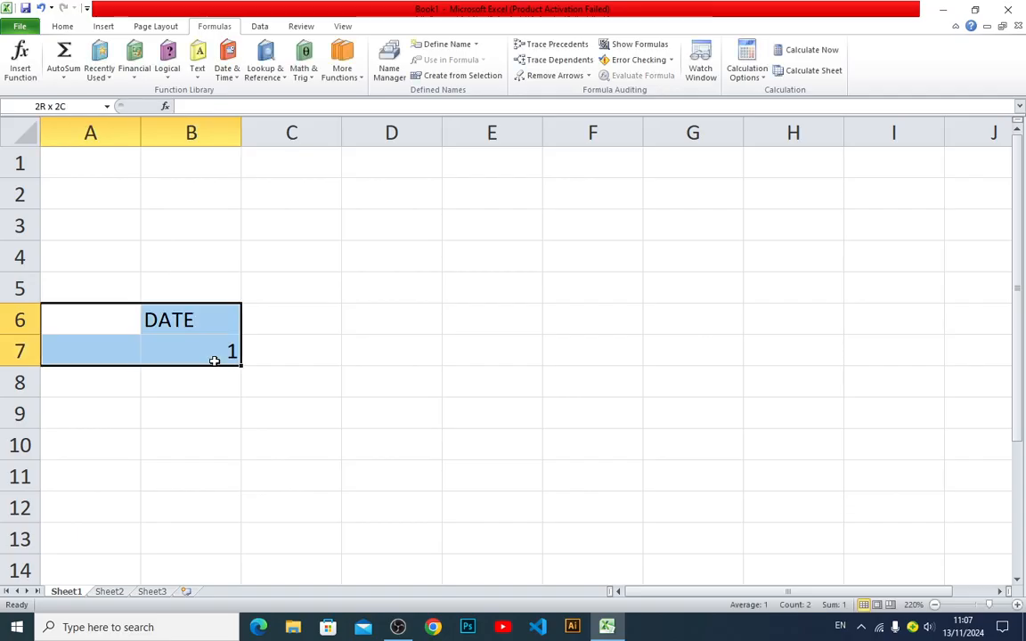
{"action": "key", "text": "shift+Down"}
{"action": "key", "text": "shift+Up"}
{"action": "key", "text": "Down"}
{"action": "key", "text": "Up"}
{"action": "key", "text": "Right"}
{"action": "key", "text": "Down"}
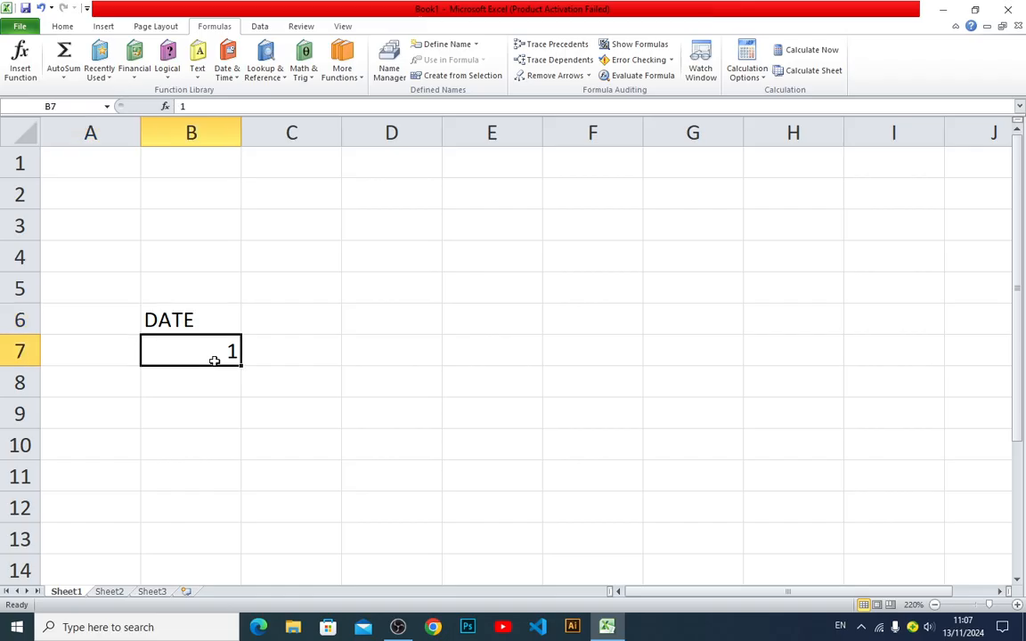
{"action": "type", "text": "20"}
{"action": "key", "text": "Right"}
{"action": "key", "text": "Up"}
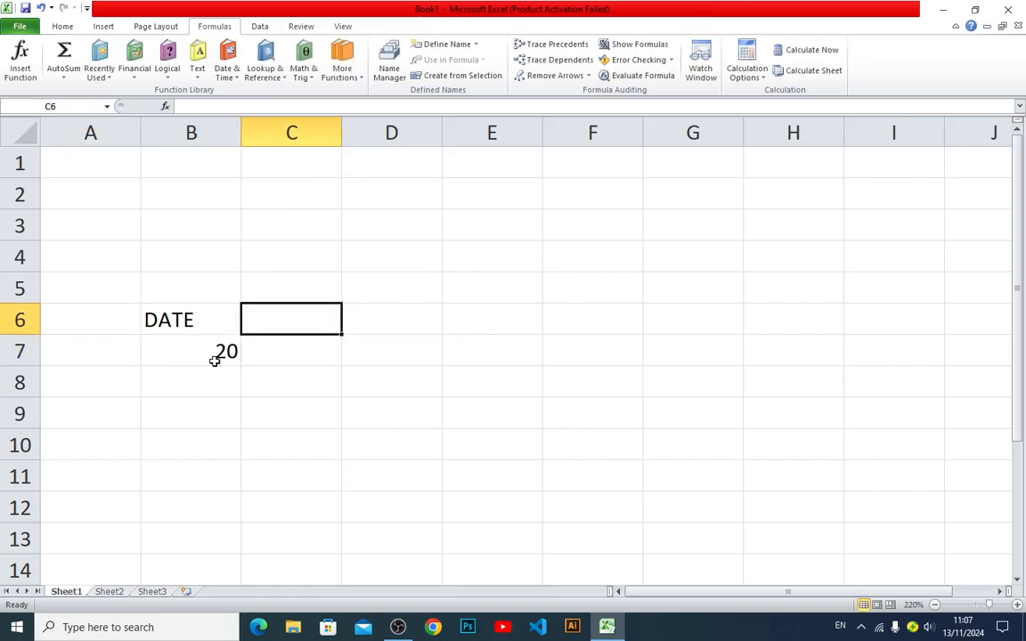
{"action": "type", "text": "mon"}
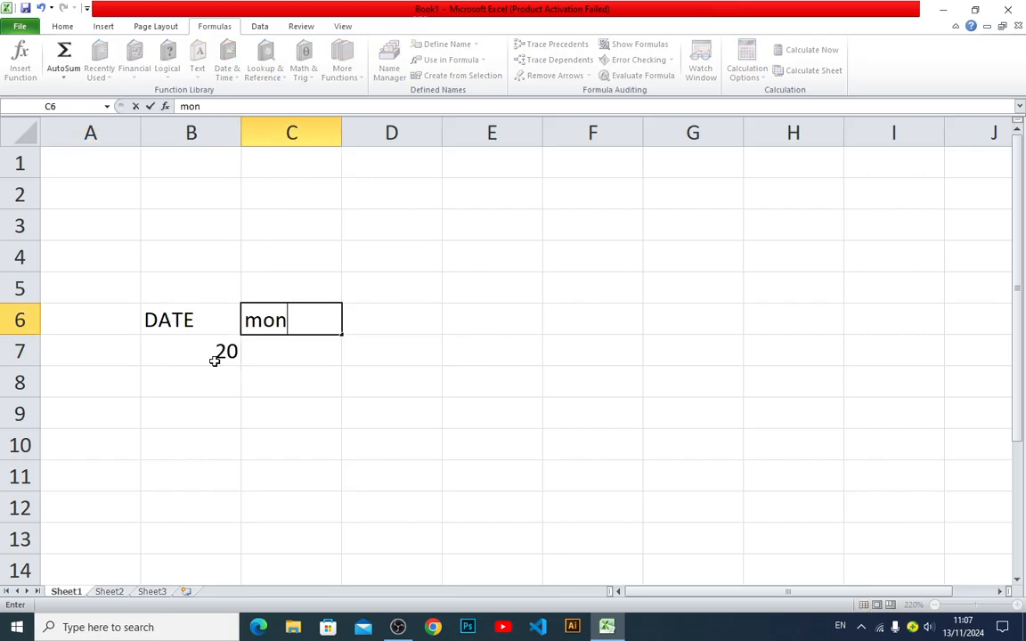
{"action": "key", "text": "BackSpace"}
{"action": "key", "text": "BackSpace"}
{"action": "key", "text": "BackSpace"}
{"action": "type", "text": "s"}
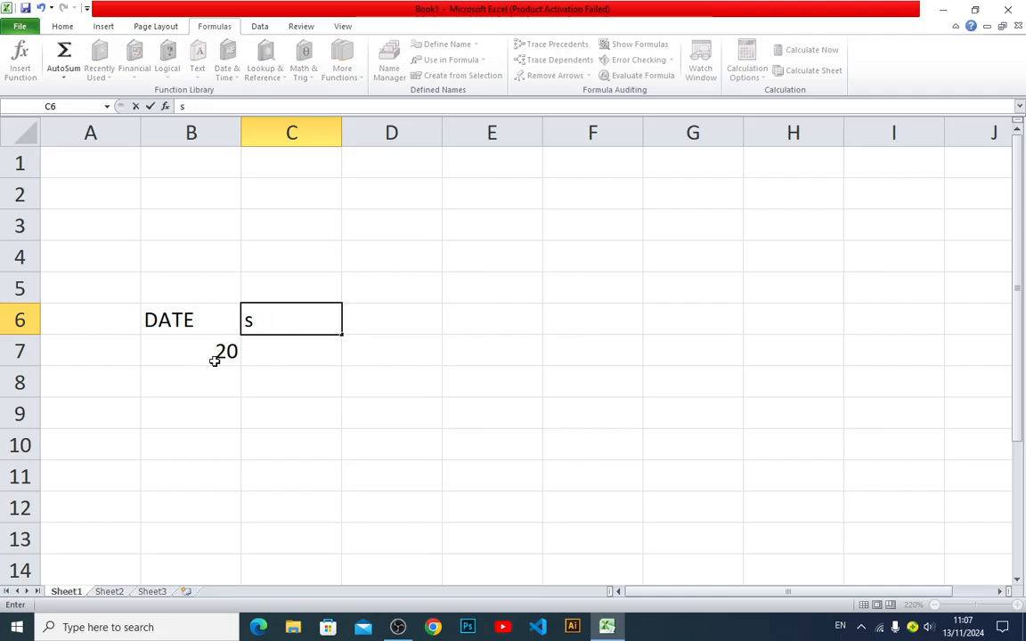
{"action": "key", "text": "Escape"}
Enter the heading MONTH in C6 and the value 5 below it in C7
{"action": "type", "text": "MON"}
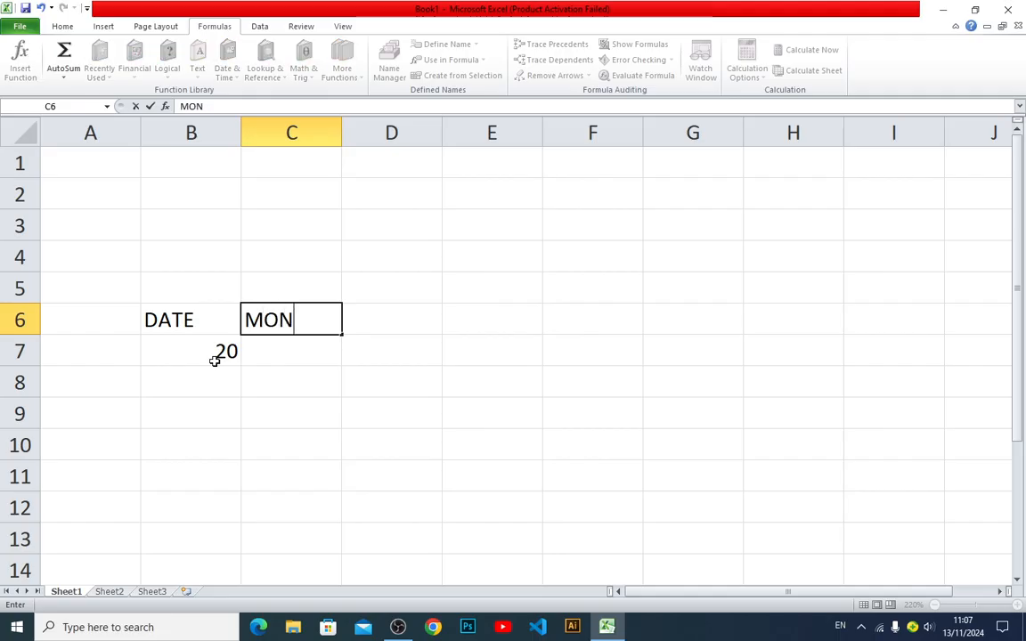
{"action": "type", "text": "TH"}
{"action": "key", "text": "Return"}
{"action": "type", "text": "5"}
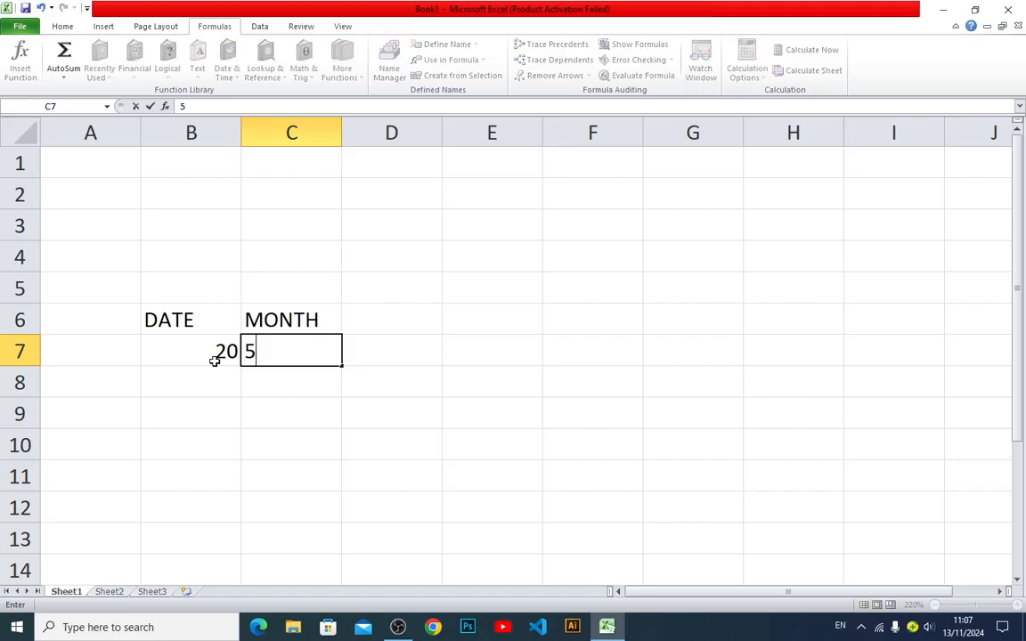
{"action": "key", "text": "Tab"}
Enter the heading YEAR in D6 and the value 2003 below it in D7
{"action": "key", "text": "Up"}
{"action": "type", "text": "YEAR"}
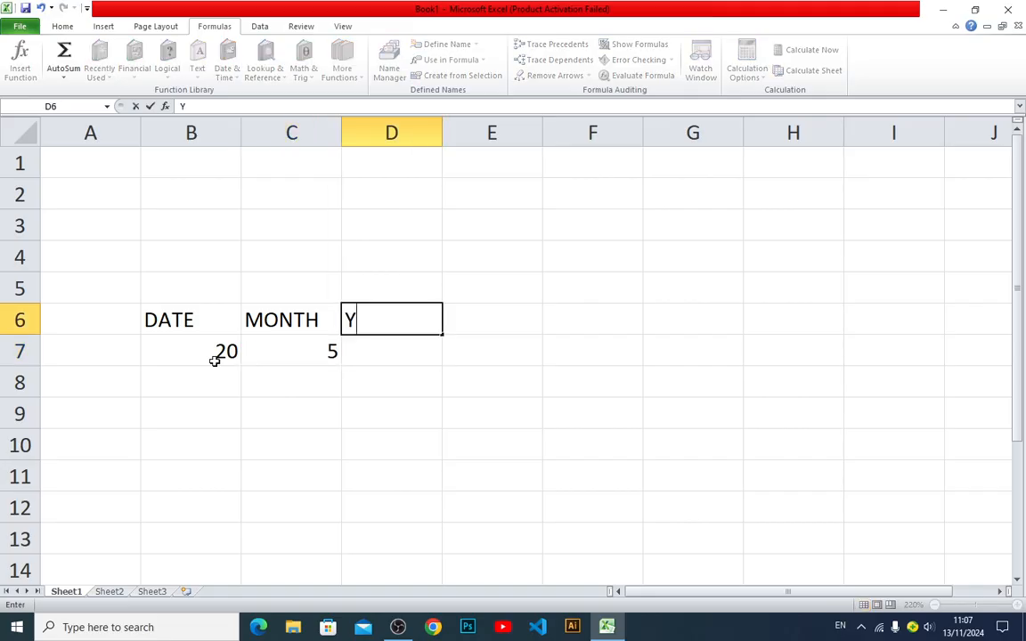
{"action": "key", "text": "Return"}
{"action": "type", "text": "2003"}
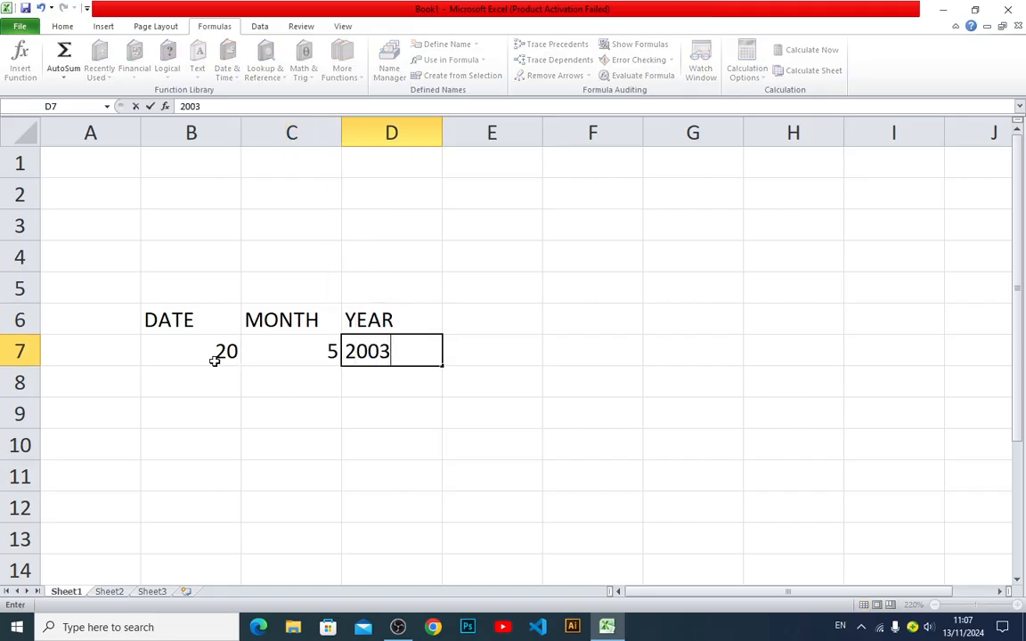
{"action": "key", "text": "Return"}
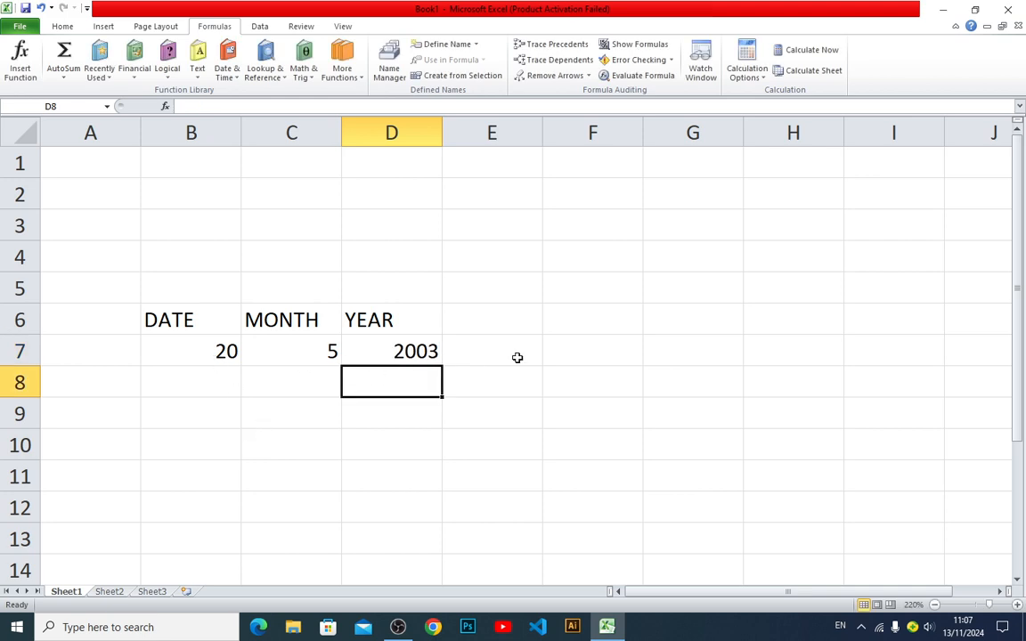
Enter the formula =DATE(D7,C7,B7) in F6 to build a date from the year, month and day cells
{"action": "left_click", "coordinate": [578, 330]}
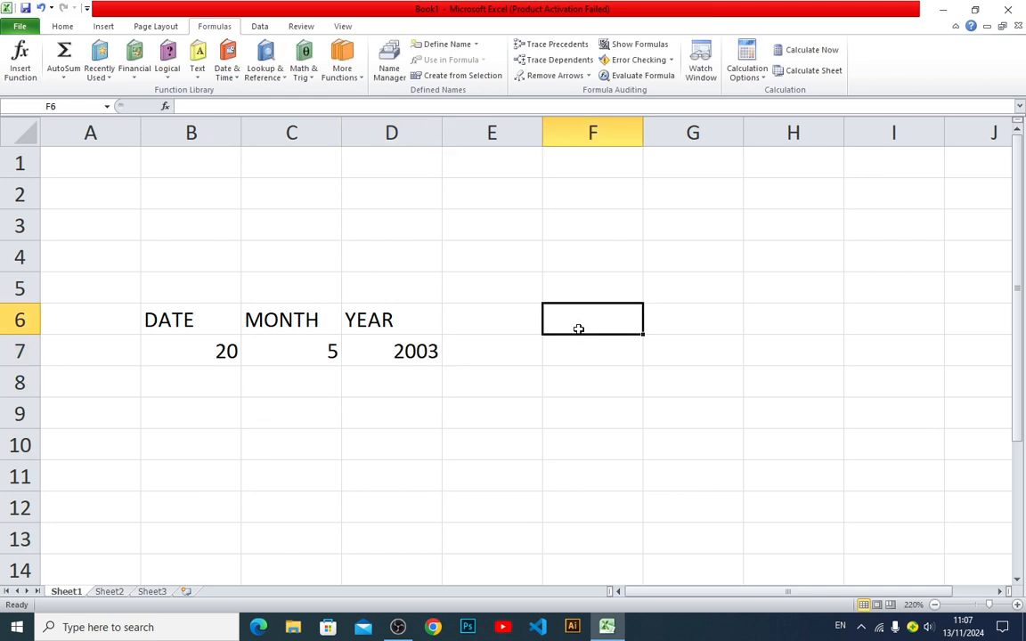
{"action": "type", "text": "="}
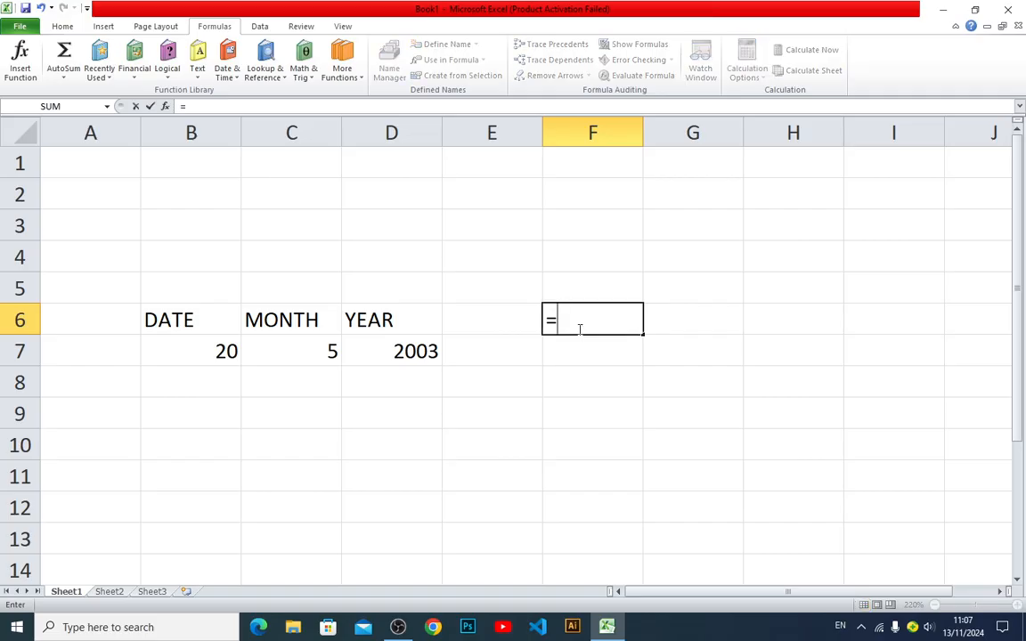
{"action": "type", "text": "DATE"}
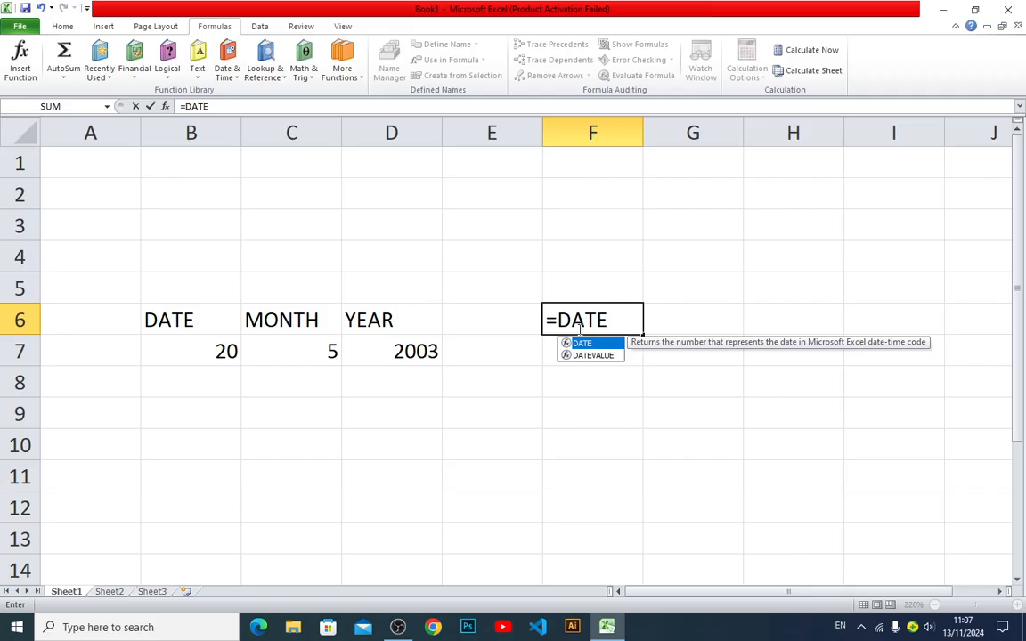
{"action": "type", "text": "("}
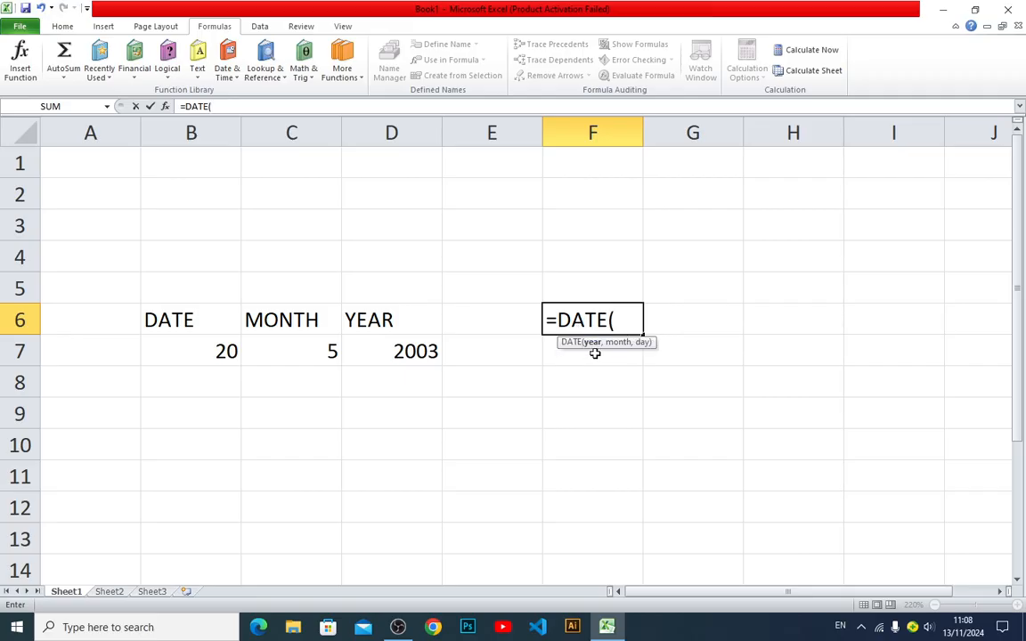
{"action": "left_click", "coordinate": [403, 353]}
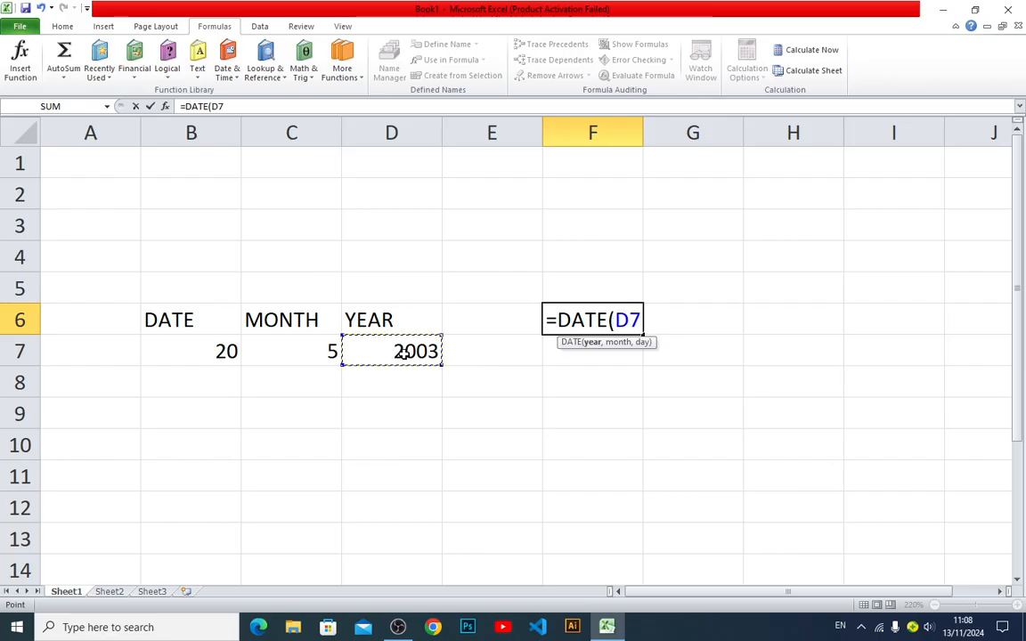
{"action": "type", "text": ","}
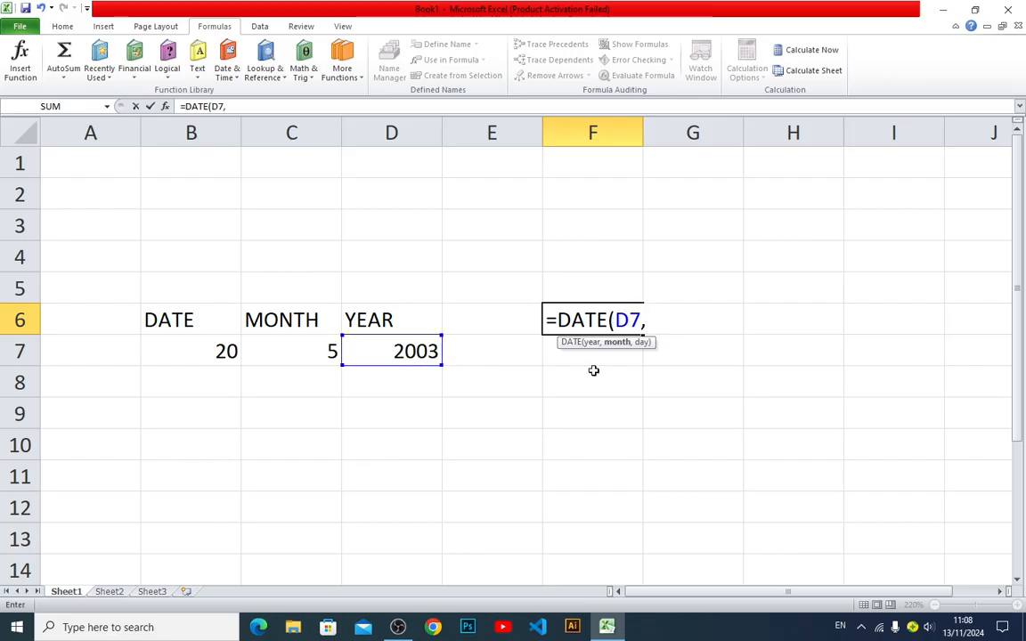
{"action": "left_click", "coordinate": [304, 359]}
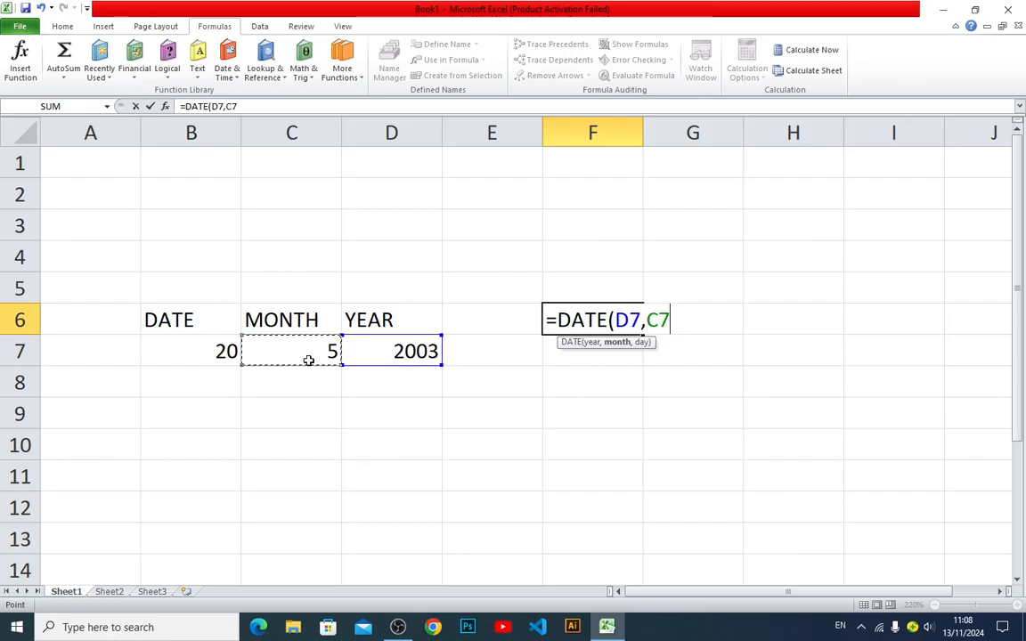
{"action": "type", "text": ","}
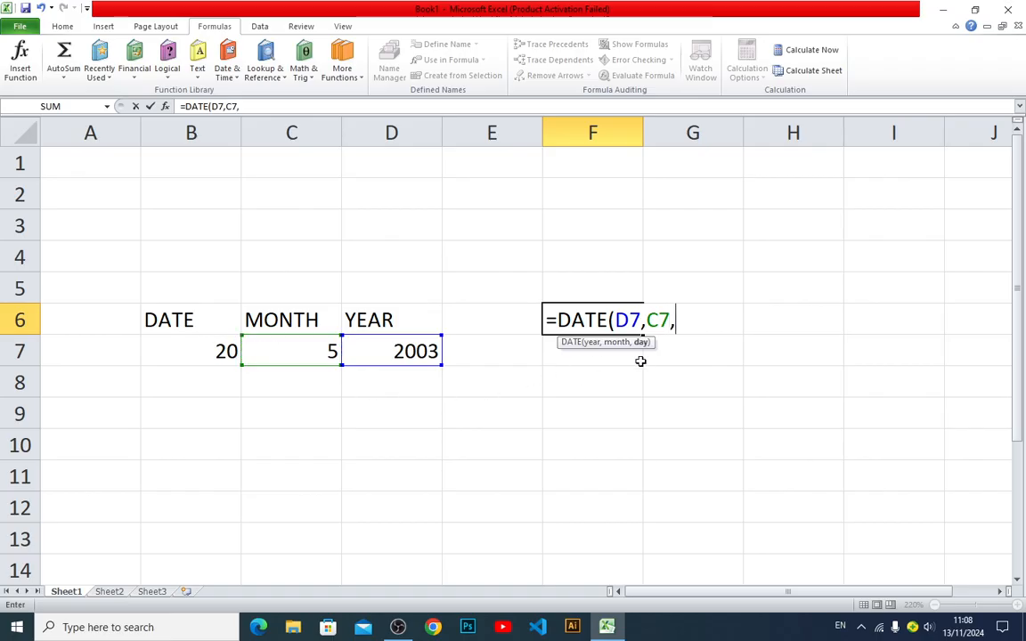
{"action": "left_click", "coordinate": [226, 355]}
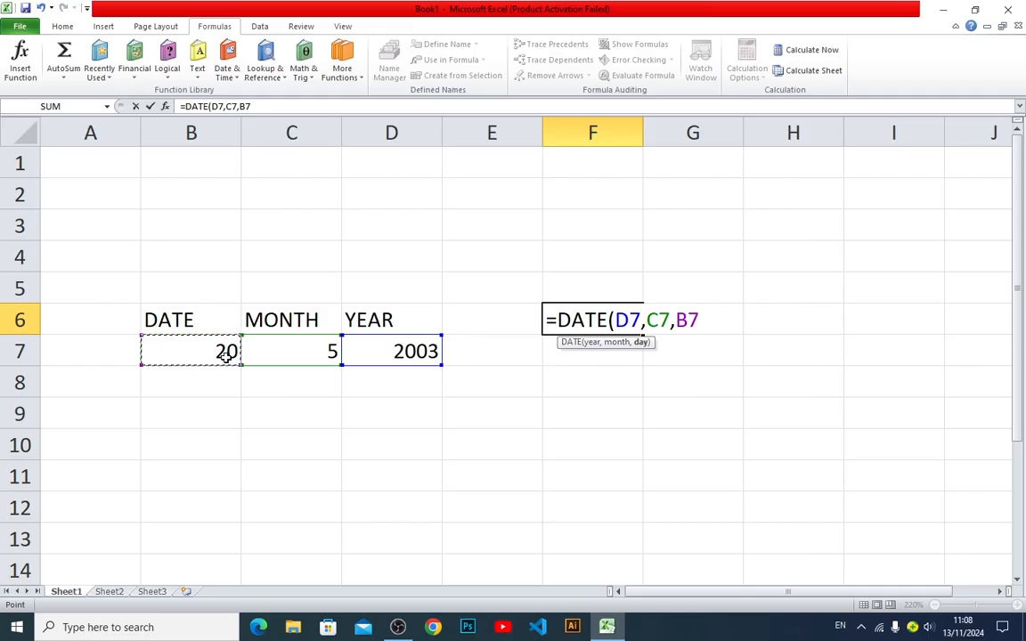
{"action": "type", "text": ")"}
{"action": "key", "text": "Return"}
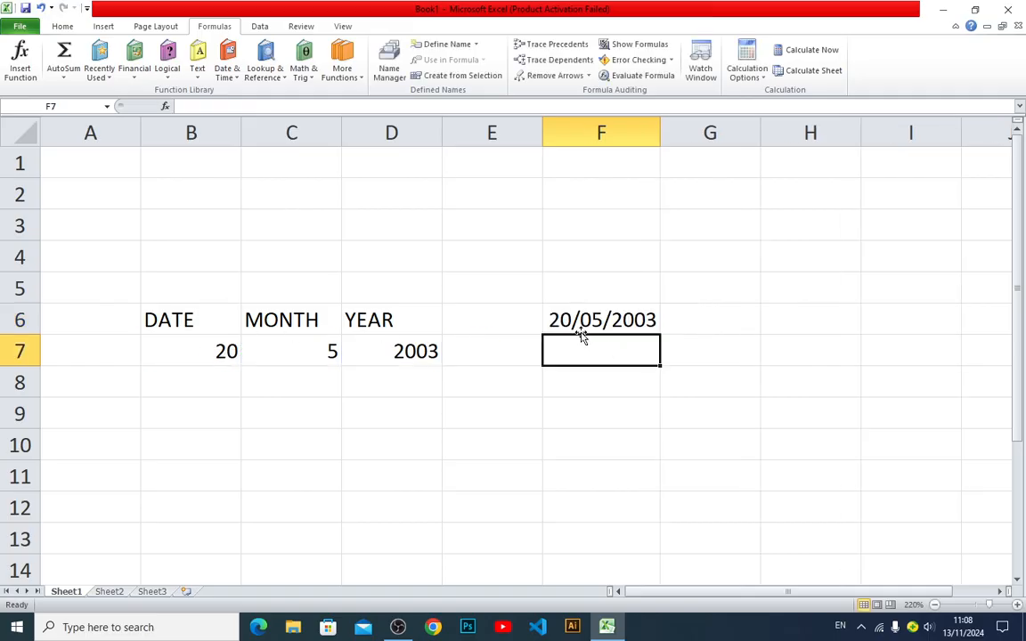
Review the DATE formula cell F6 against its source values in row 7
{"action": "left_click", "coordinate": [623, 320]}
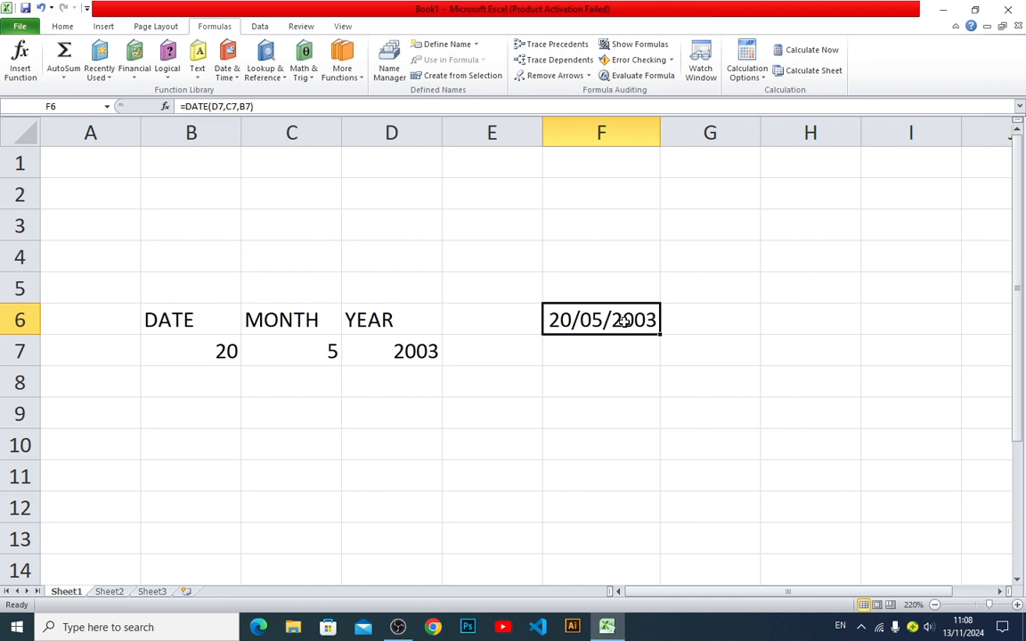
{"action": "key", "text": "Down"}
{"action": "key", "text": "Up"}
{"action": "key", "text": "Down"}
{"action": "key", "text": "Left"}
{"action": "key", "text": "Left"}
{"action": "key", "text": "Left"}
{"action": "key", "text": "Left"}
{"action": "key", "text": "Right"}
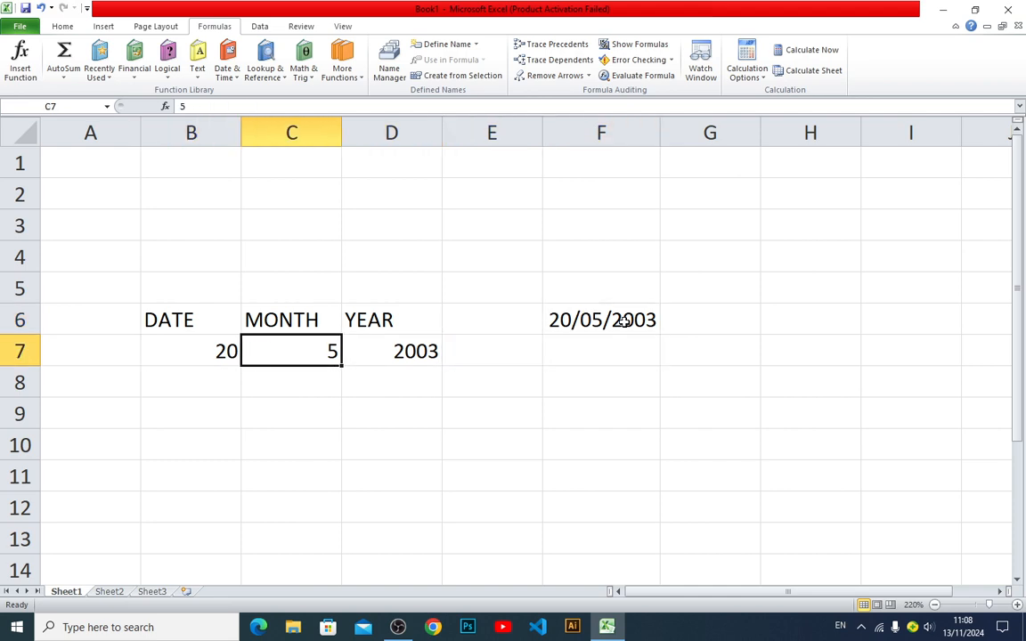
Enter the formula =DATE(2003,4,7) in F9 to build a date from directly entered year, month and day values
{"action": "key", "text": "Right"}
{"action": "key", "text": "Right"}
{"action": "key", "text": "Right"}
{"action": "key", "text": "Down"}
{"action": "key", "text": "Down"}
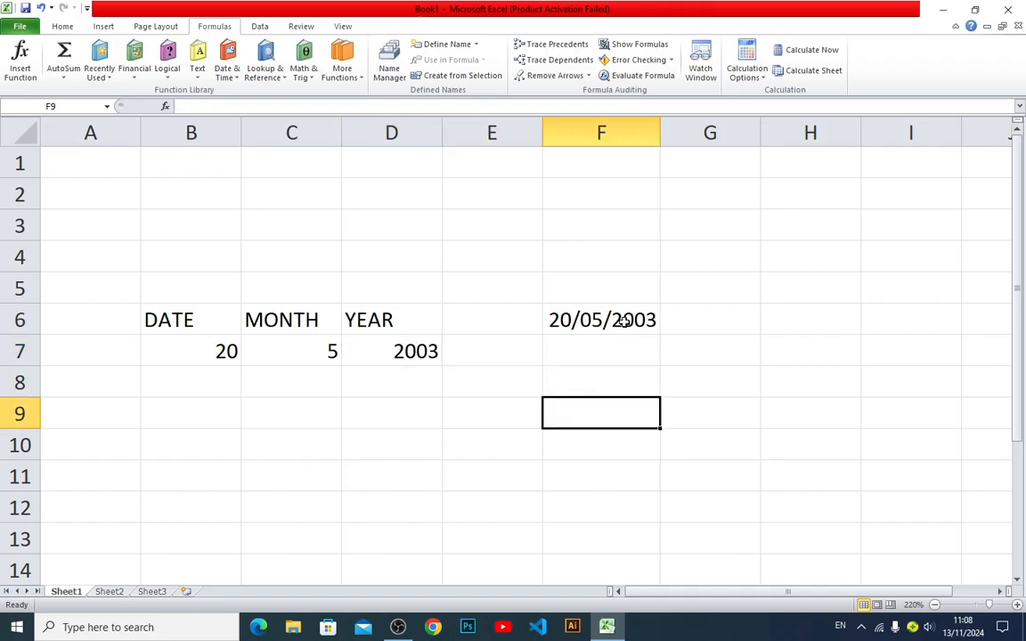
{"action": "type", "text": "=DAT"}
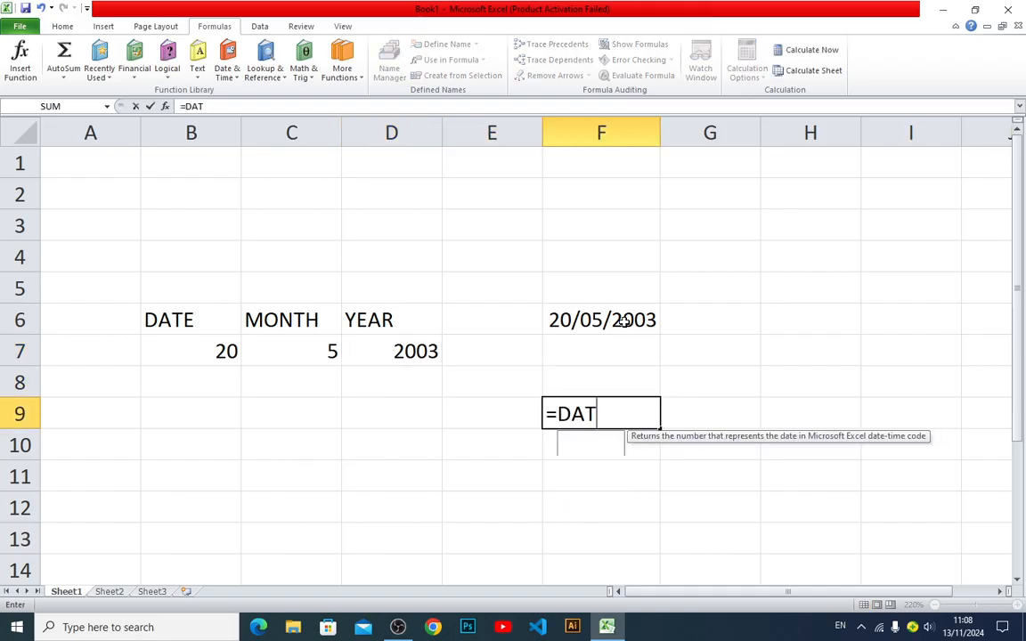
{"action": "type", "text": "E("}
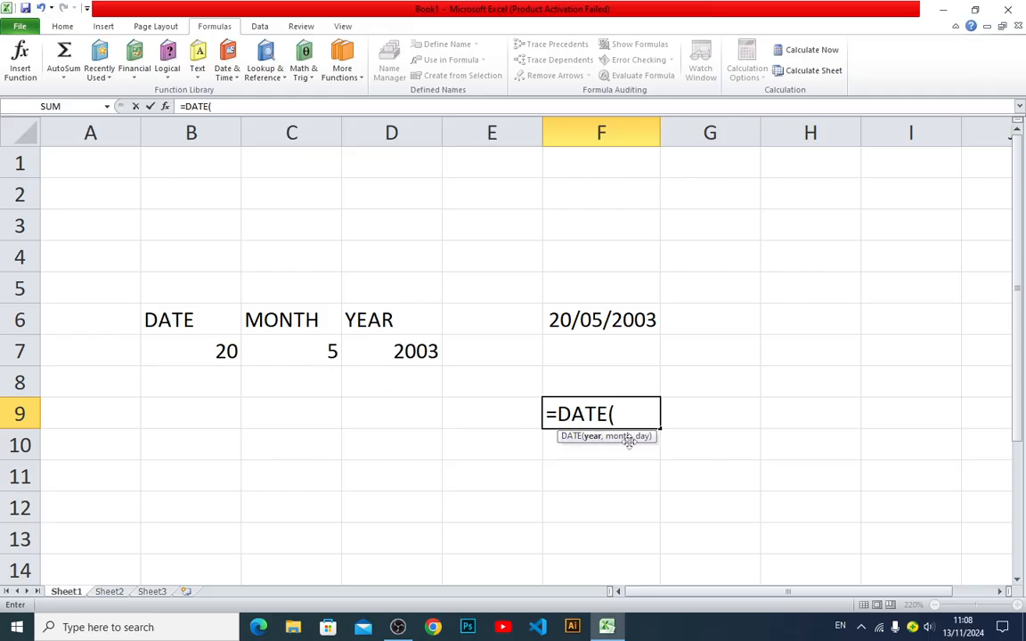
{"action": "type", "text": "2003"}
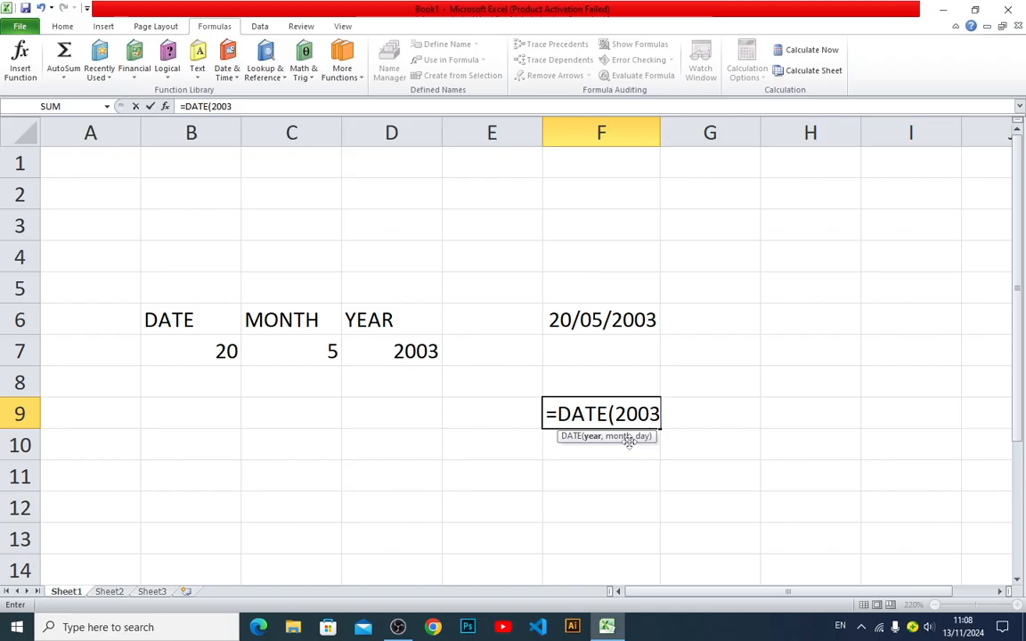
{"action": "type", "text": ","}
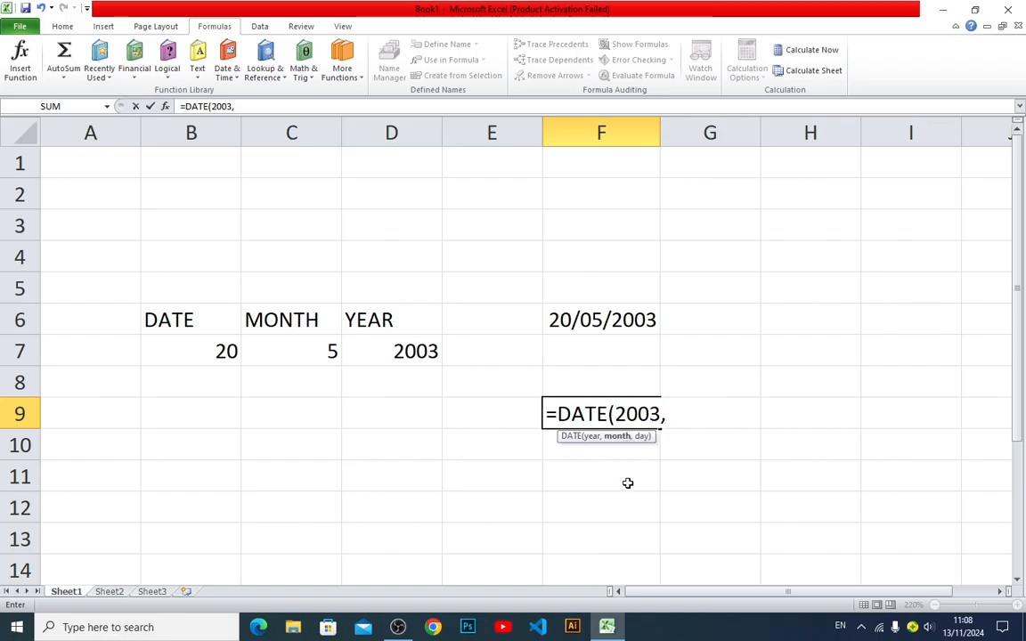
{"action": "type", "text": "4,"}
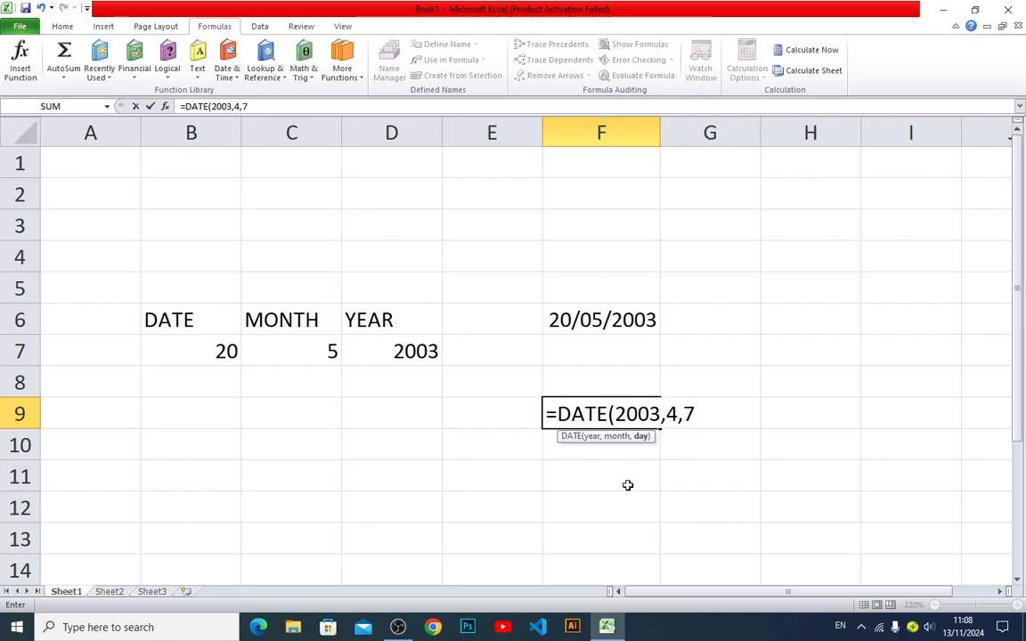
{"action": "type", "text": "7)"}
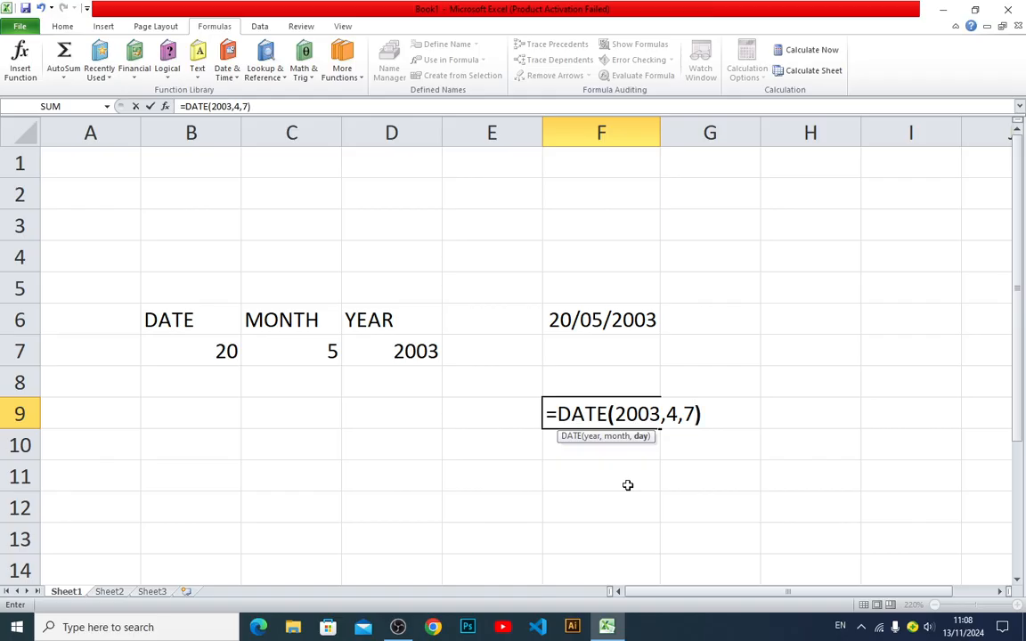
{"action": "key", "text": "Return"}
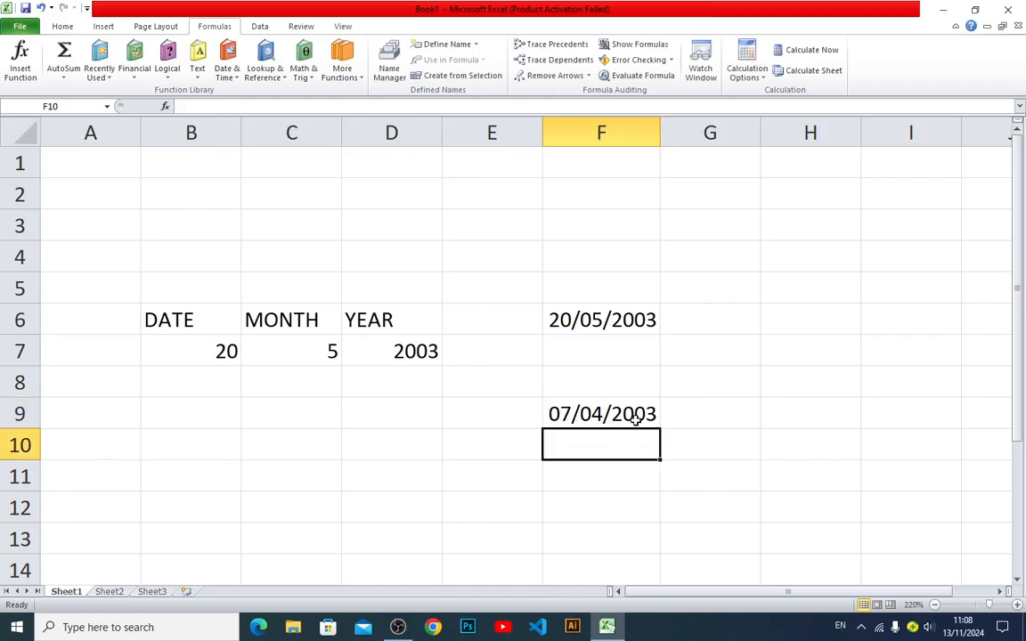
Insert the DATE function in F12 with Year 2005, Month 7 and Day 25, and check the resulting formula in the cell
{"action": "left_click", "coordinate": [595, 487]}
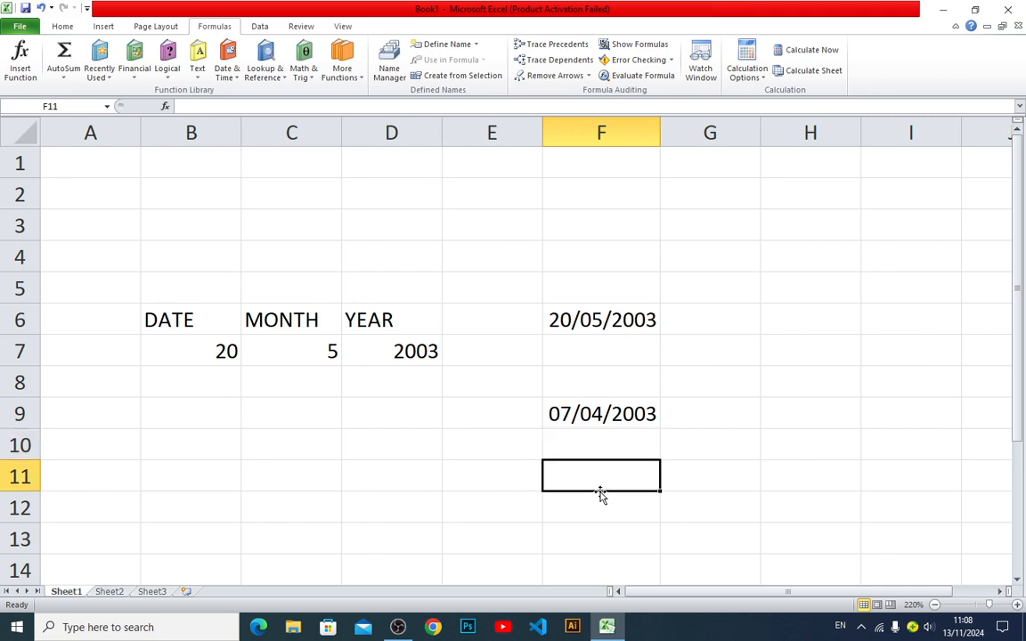
{"action": "left_click", "coordinate": [605, 514]}
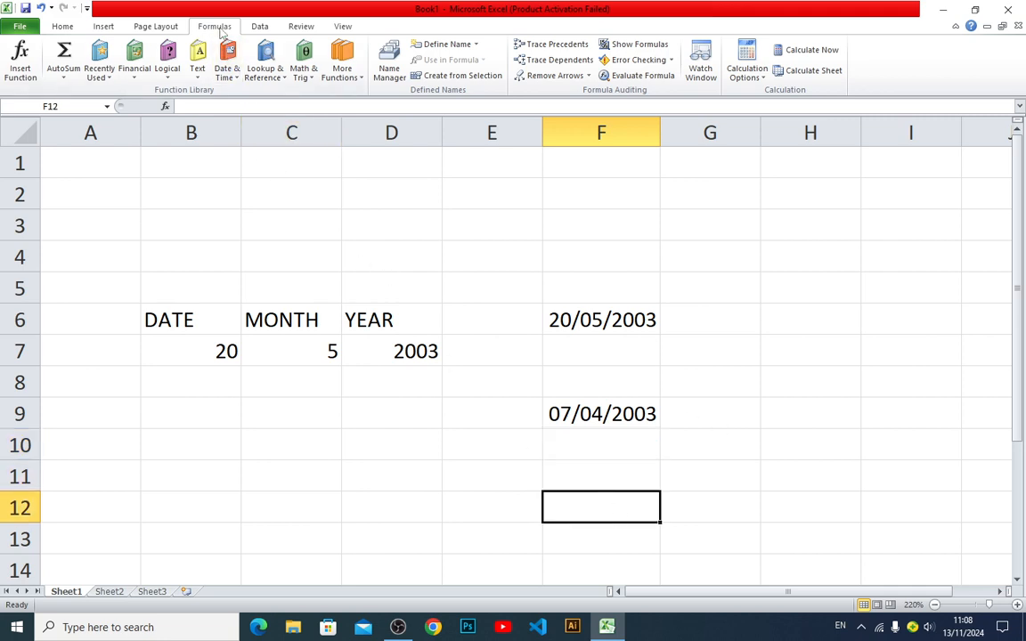
{"action": "left_click", "coordinate": [227, 68]}
{"action": "left_click", "coordinate": [236, 91]}
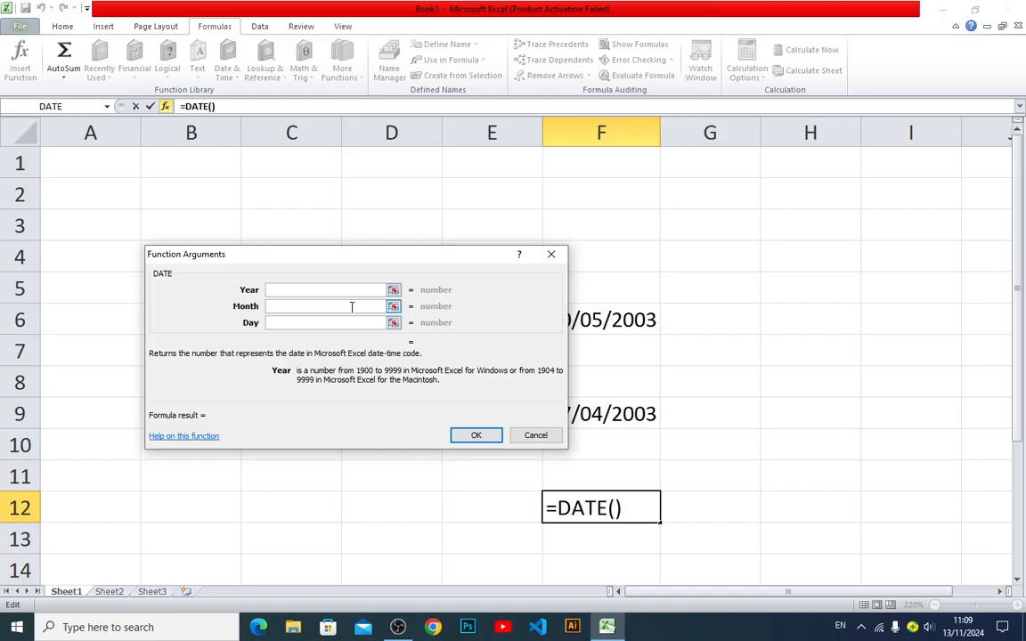
{"action": "type", "text": "2005"}
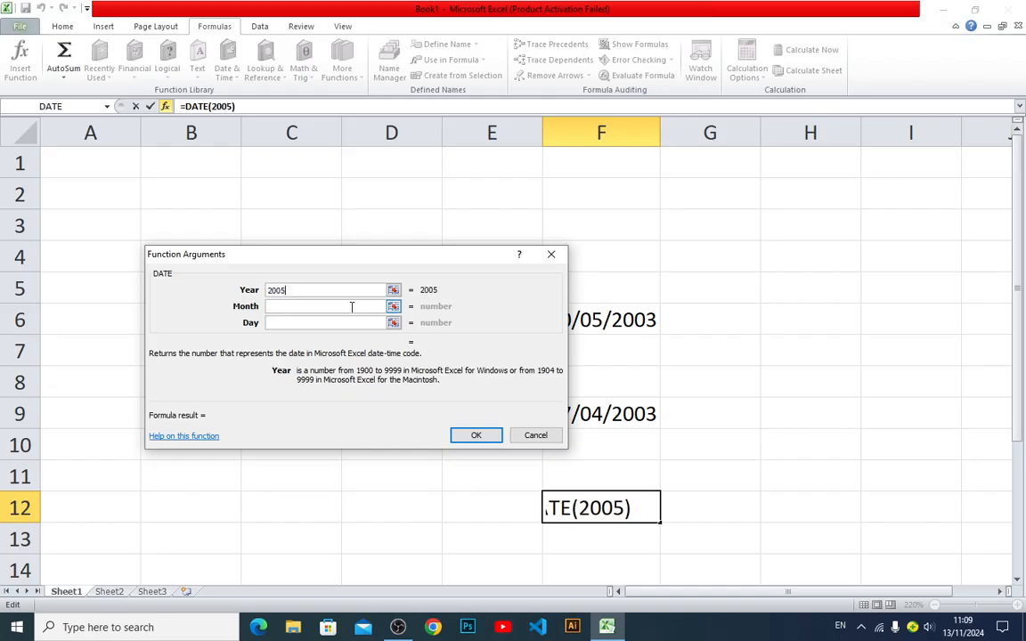
{"action": "left_click", "coordinate": [328, 308]}
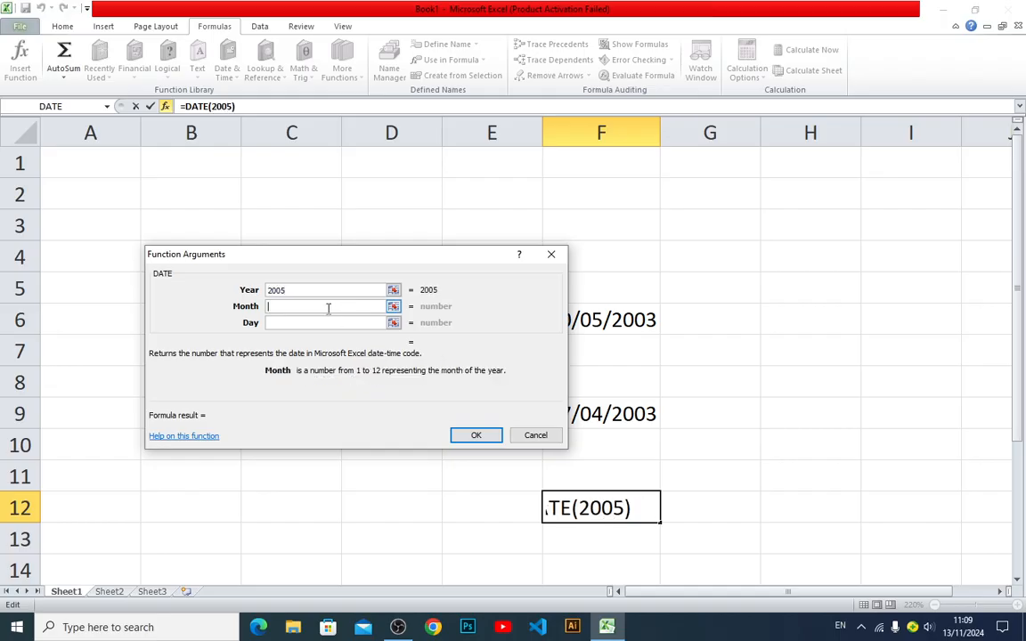
{"action": "type", "text": "7"}
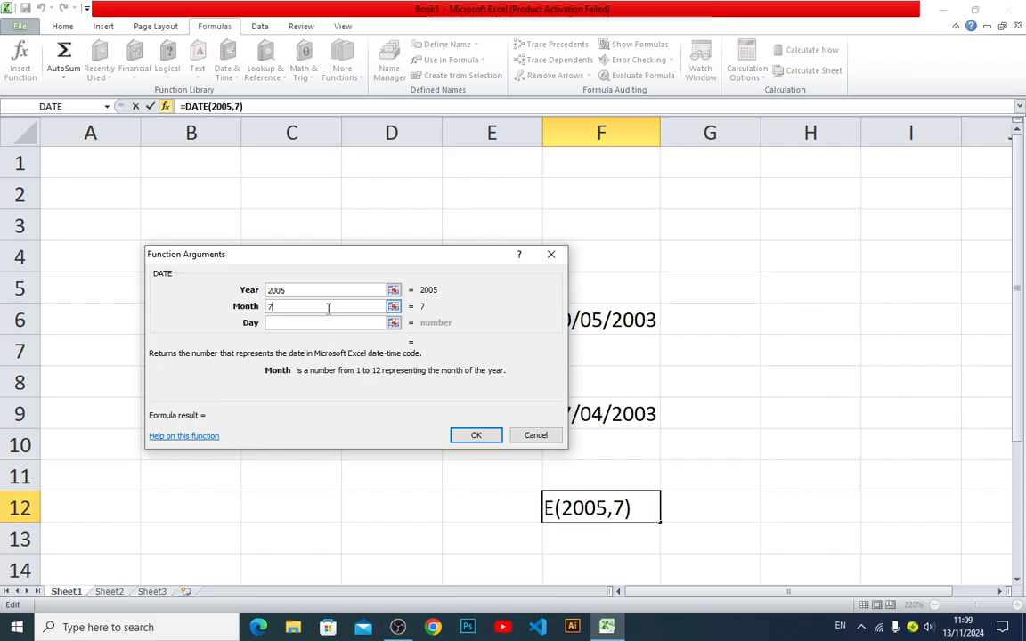
{"action": "left_click", "coordinate": [326, 322]}
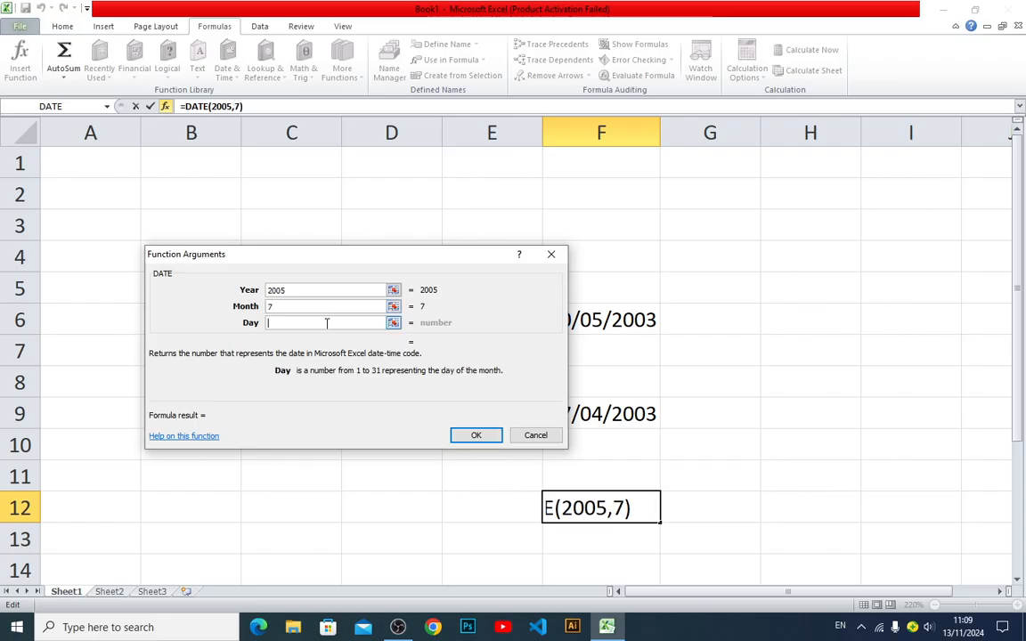
{"action": "type", "text": "25"}
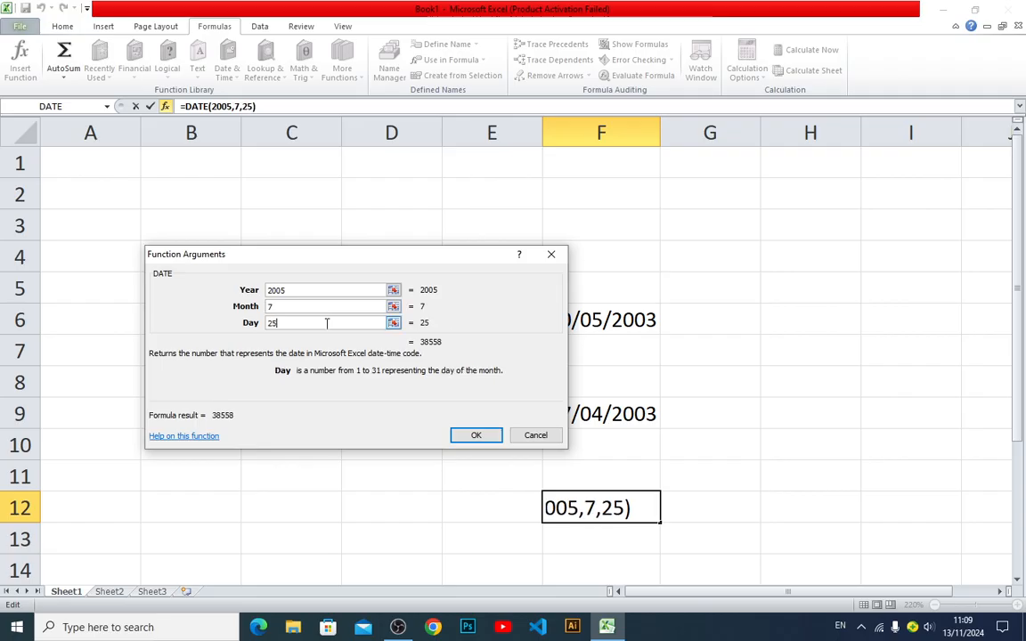
{"action": "left_click", "coordinate": [474, 433]}
{"action": "left_click", "coordinate": [766, 534]}
{"action": "left_click", "coordinate": [630, 506]}
{"action": "double_click", "coordinate": [630, 506]}
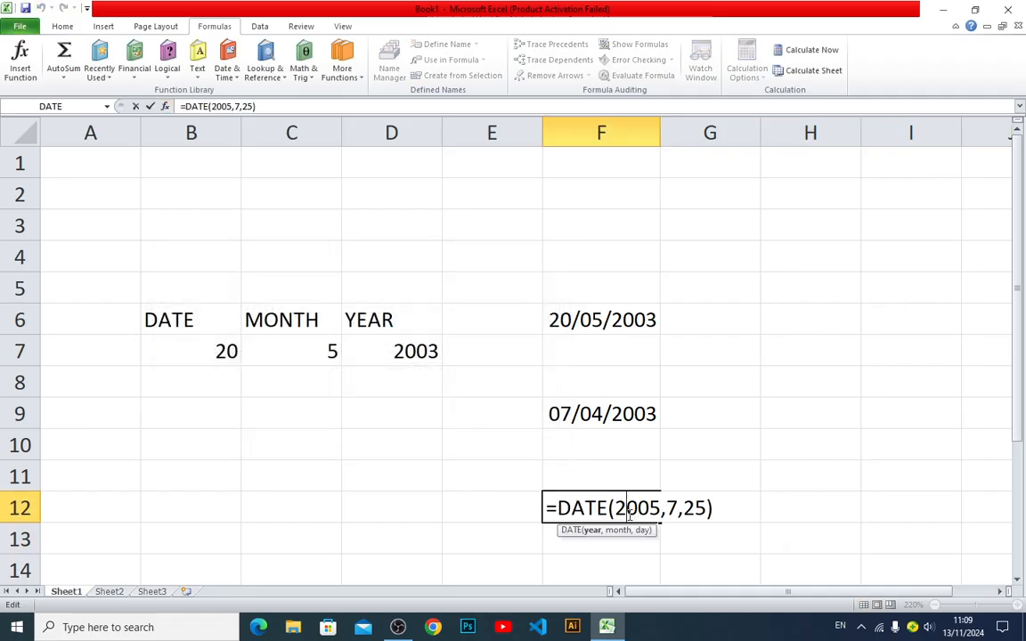
{"action": "key", "text": "ctrl+Return"}
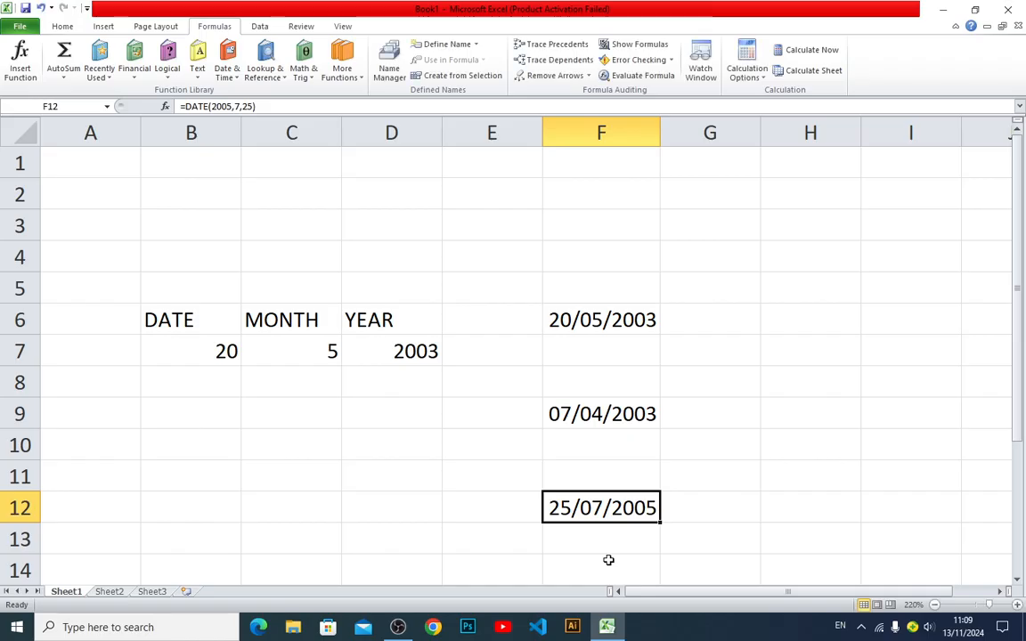
Insert the DATE function in F14 and set its Year argument to cell D7
{"action": "left_click", "coordinate": [609, 562]}
{"action": "type", "text": "="}
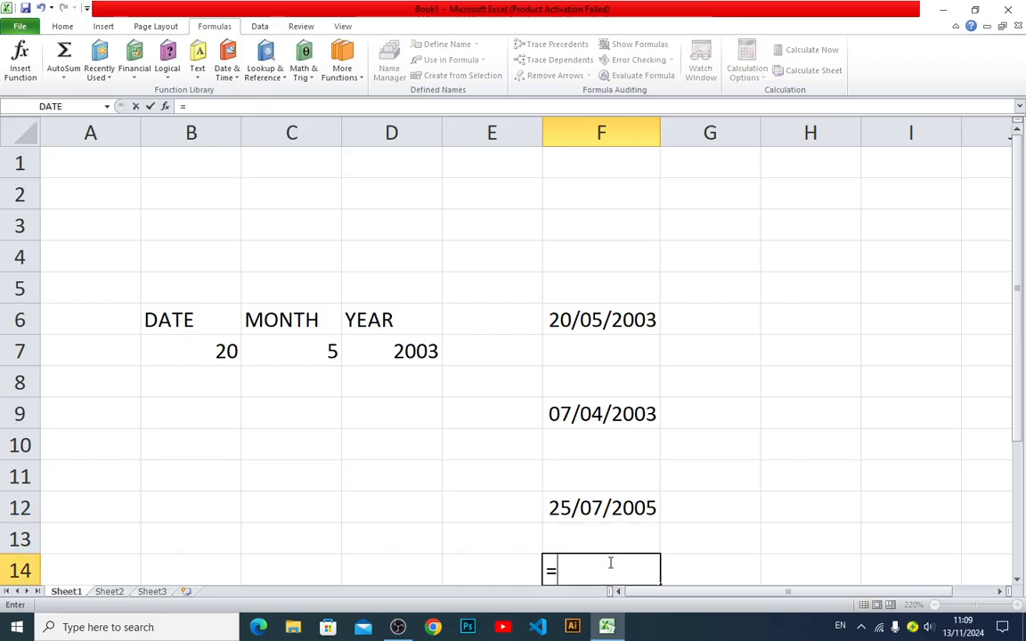
{"action": "key", "text": "Escape"}
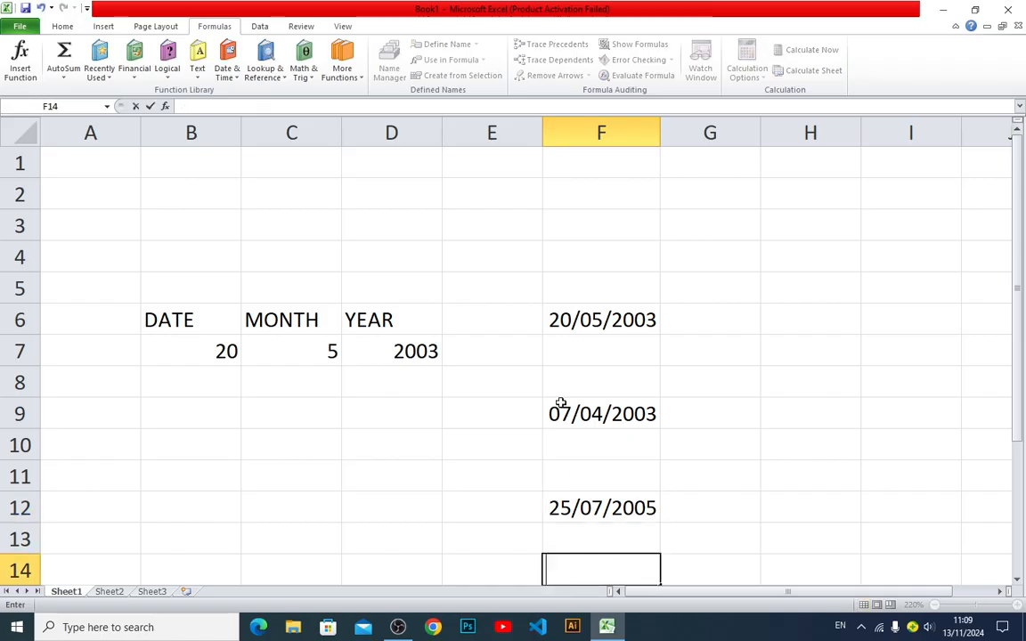
{"action": "left_click", "coordinate": [264, 73]}
{"action": "left_click", "coordinate": [227, 71]}
{"action": "left_click", "coordinate": [245, 93]}
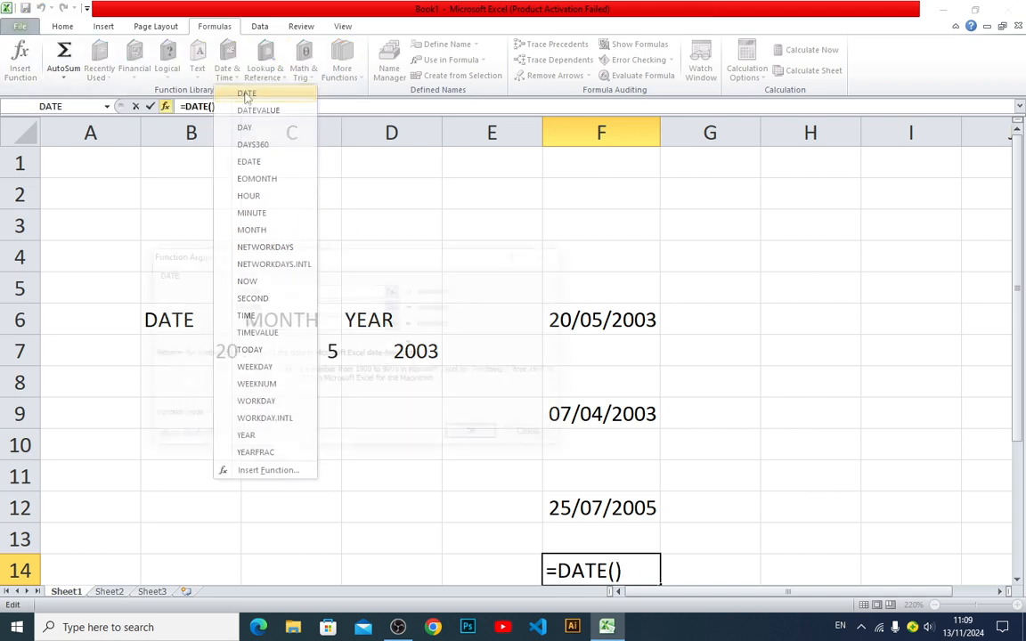
{"action": "left_click_drag", "start_coordinate": [385, 255], "coordinate": [792, 253]}
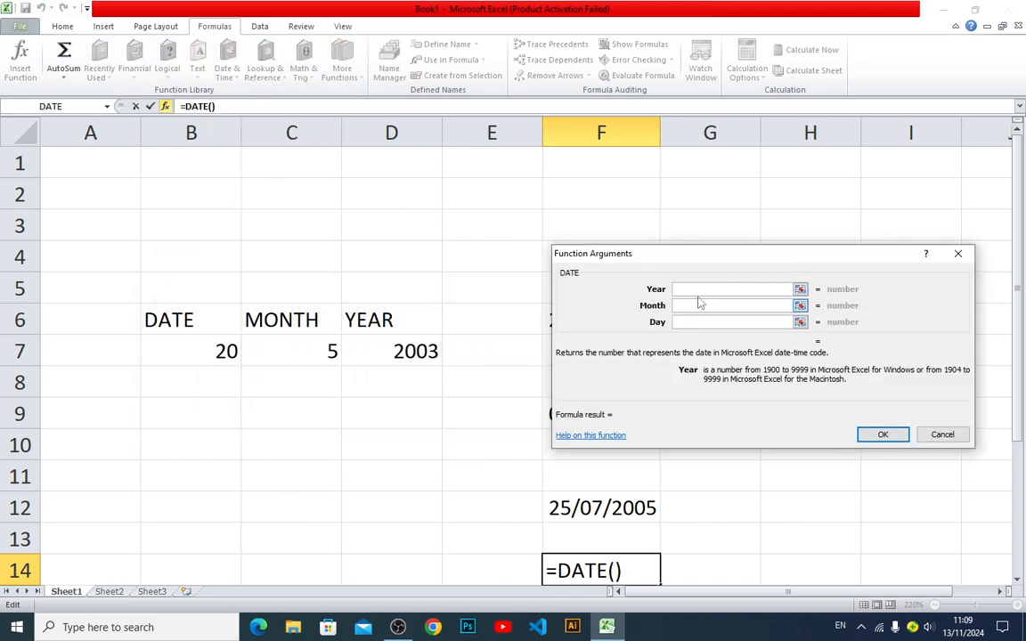
{"action": "left_click", "coordinate": [801, 290]}
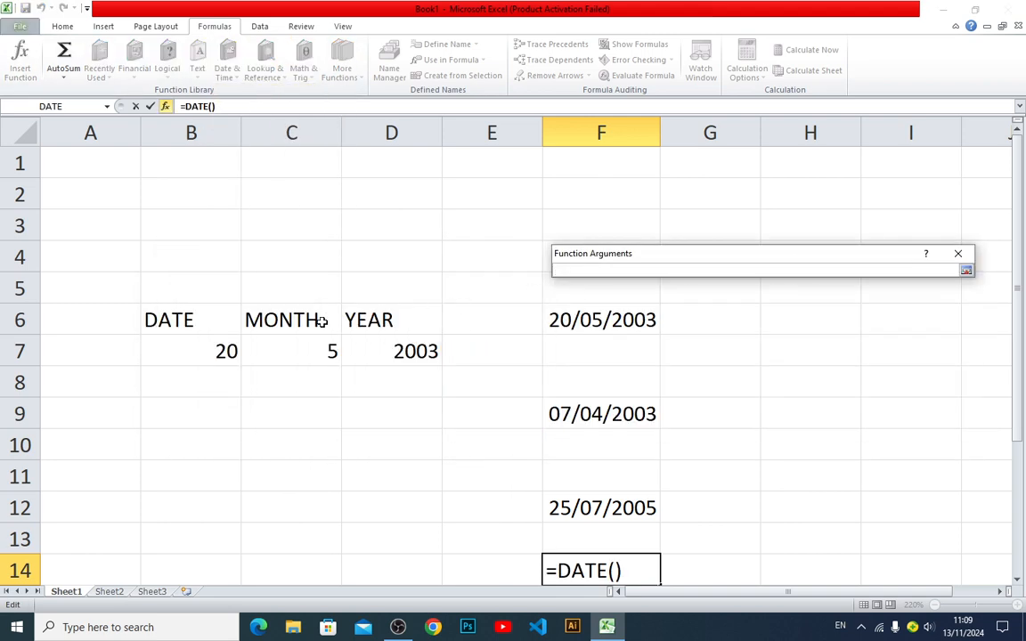
{"action": "left_click", "coordinate": [374, 358]}
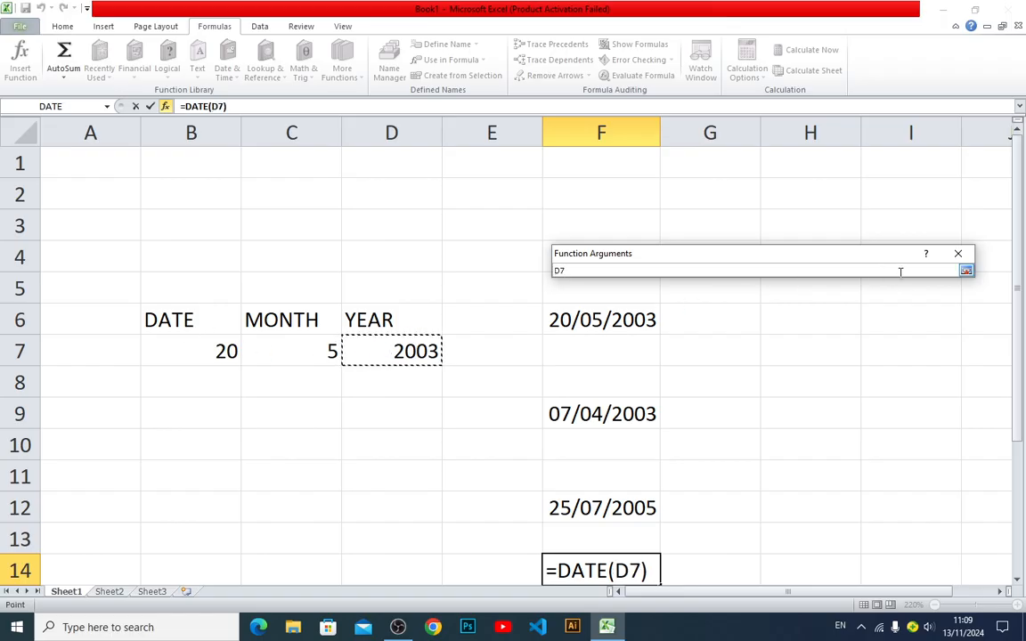
{"action": "left_click", "coordinate": [966, 270]}
Set the Month argument to C7 and the Day argument to B7, and complete the DATE function in F14
{"action": "left_click", "coordinate": [801, 306]}
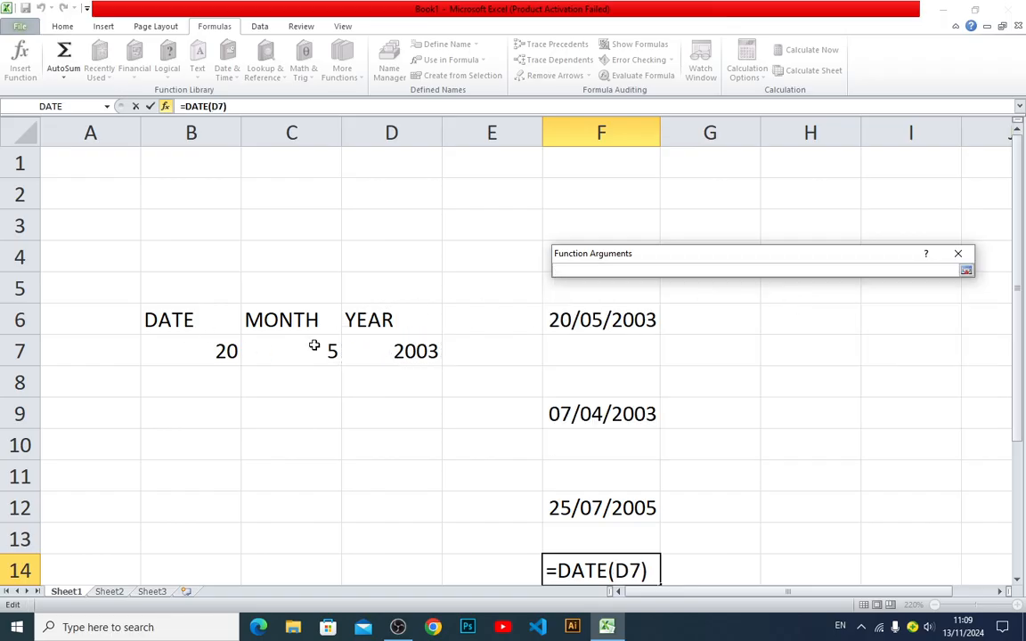
{"action": "left_click", "coordinate": [966, 270]}
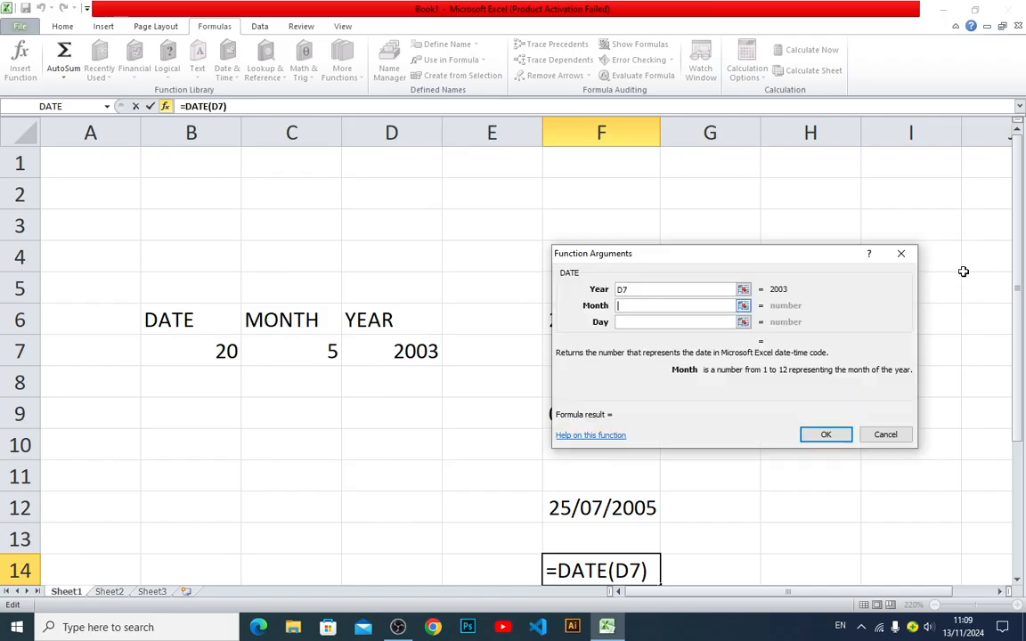
{"action": "left_click", "coordinate": [317, 349]}
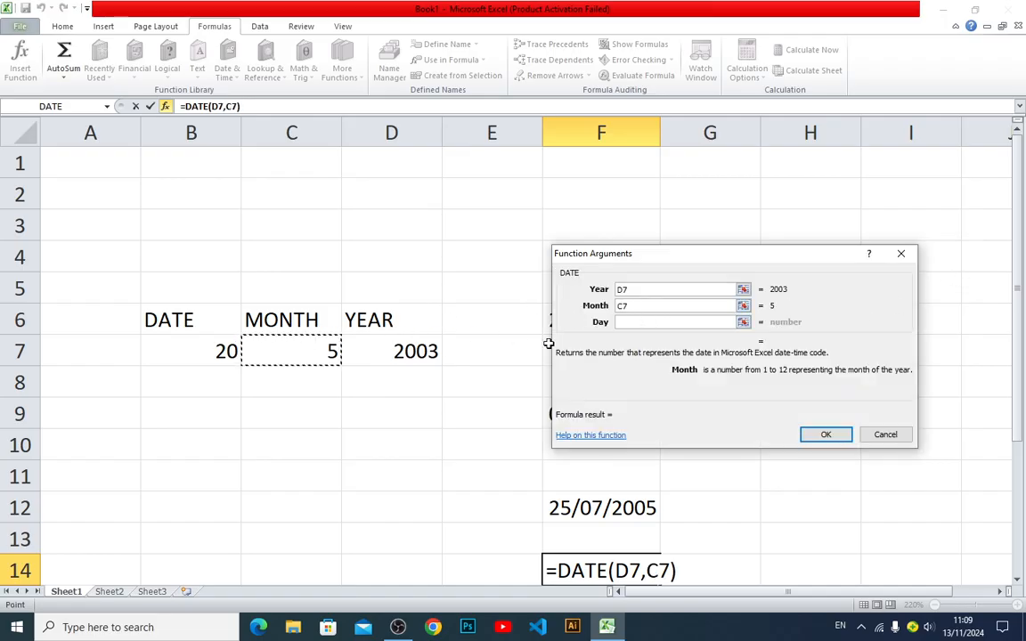
{"action": "left_click", "coordinate": [742, 321]}
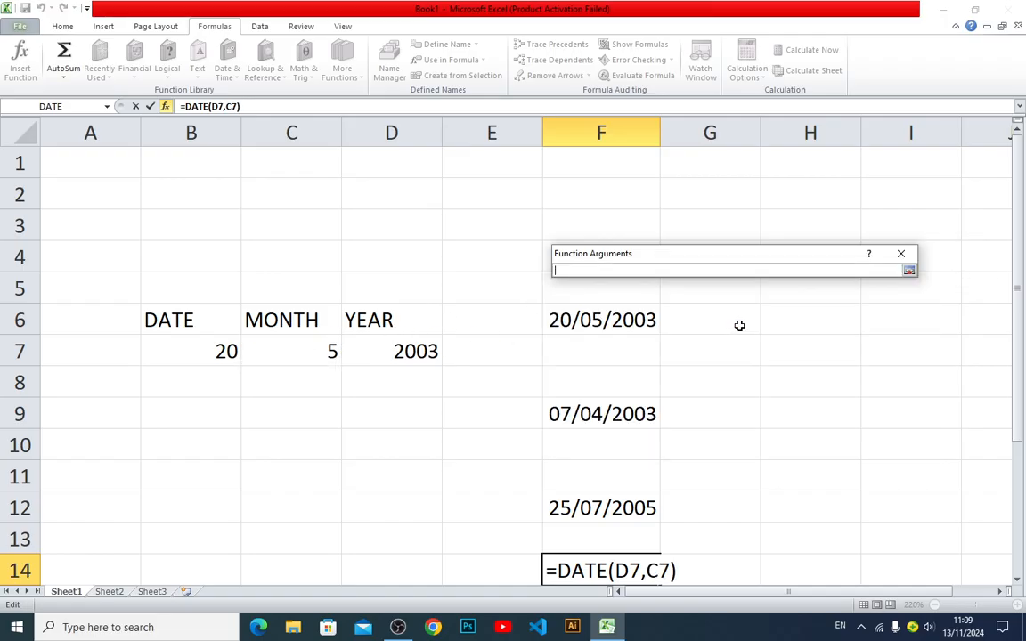
{"action": "left_click", "coordinate": [223, 353]}
{"action": "left_click", "coordinate": [908, 269]}
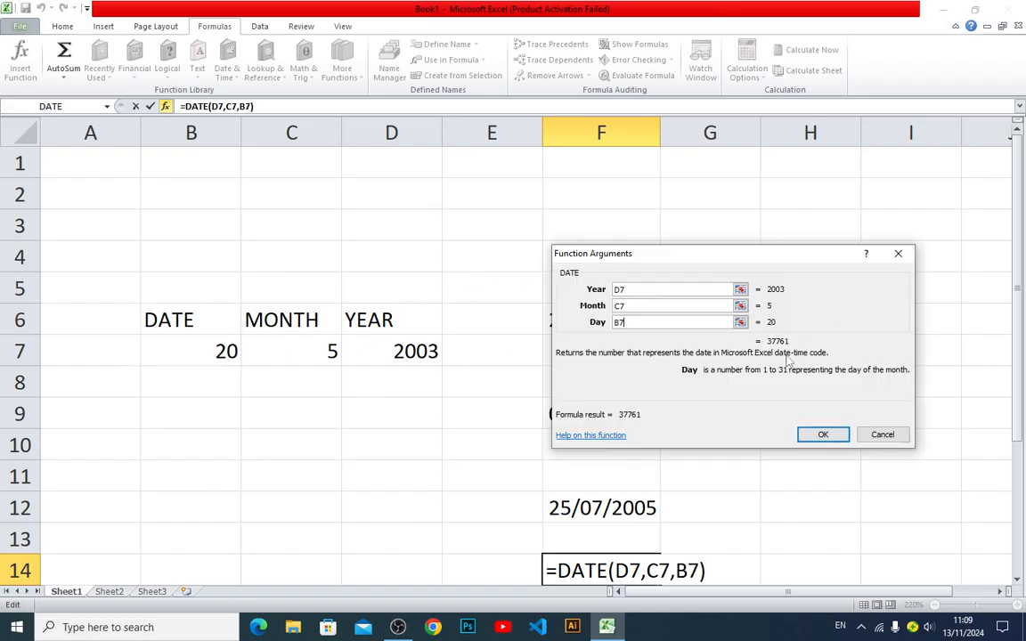
{"action": "left_click", "coordinate": [823, 434]}
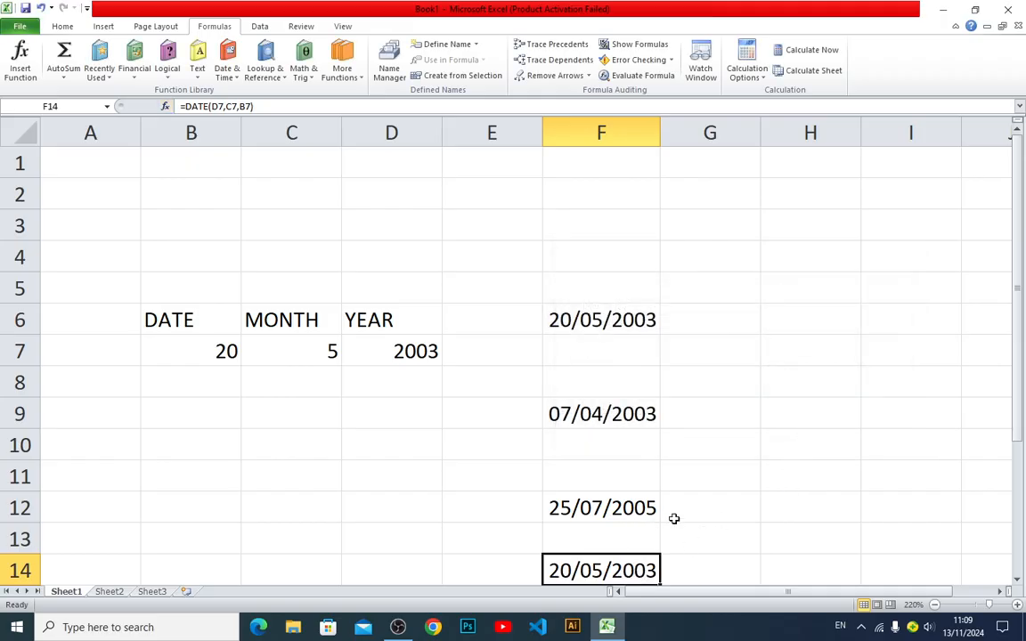
Format the date in F6 with the English (U.S.) locale and the 3/14 date type
{"action": "scroll", "coordinate": [703, 514], "scroll_direction": "down", "scroll_amount": 1}
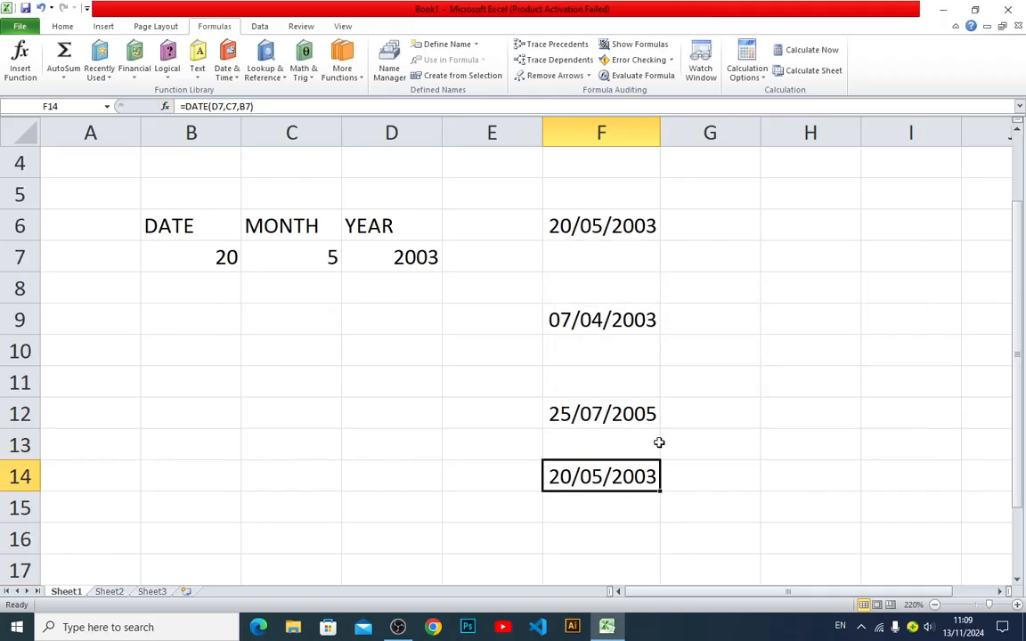
{"action": "scroll", "coordinate": [657, 442], "scroll_direction": "up", "scroll_amount": 1}
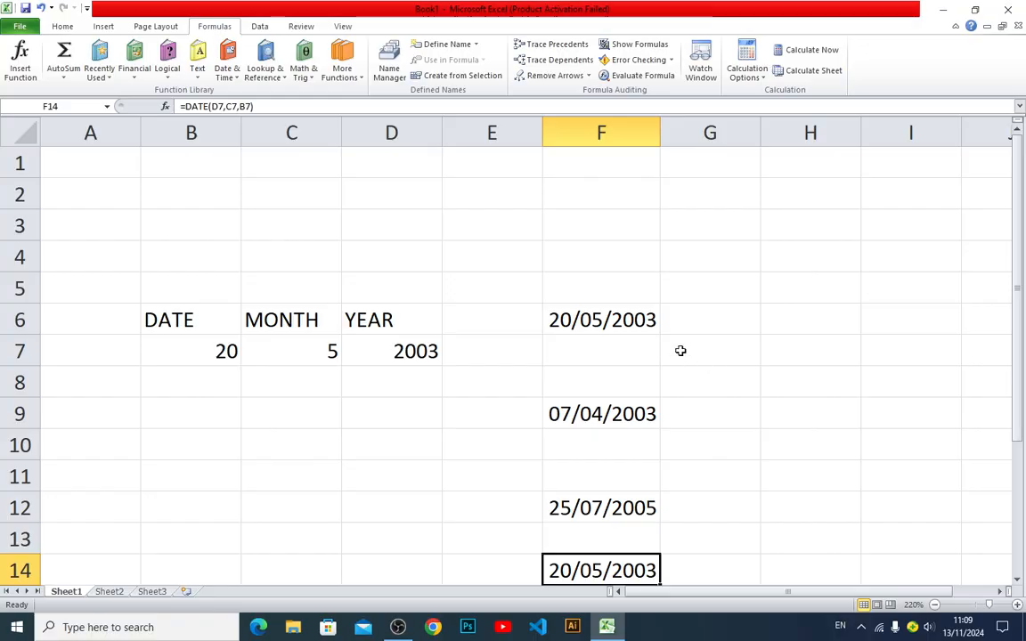
{"action": "left_click", "coordinate": [612, 318]}
{"action": "left_click", "coordinate": [62, 26]}
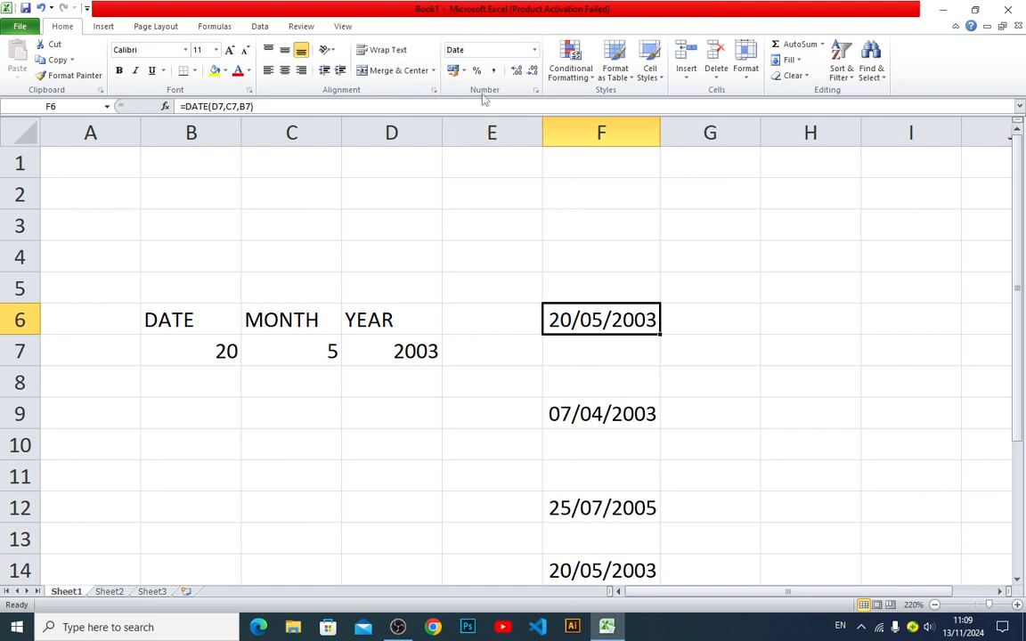
{"action": "left_click", "coordinate": [536, 92]}
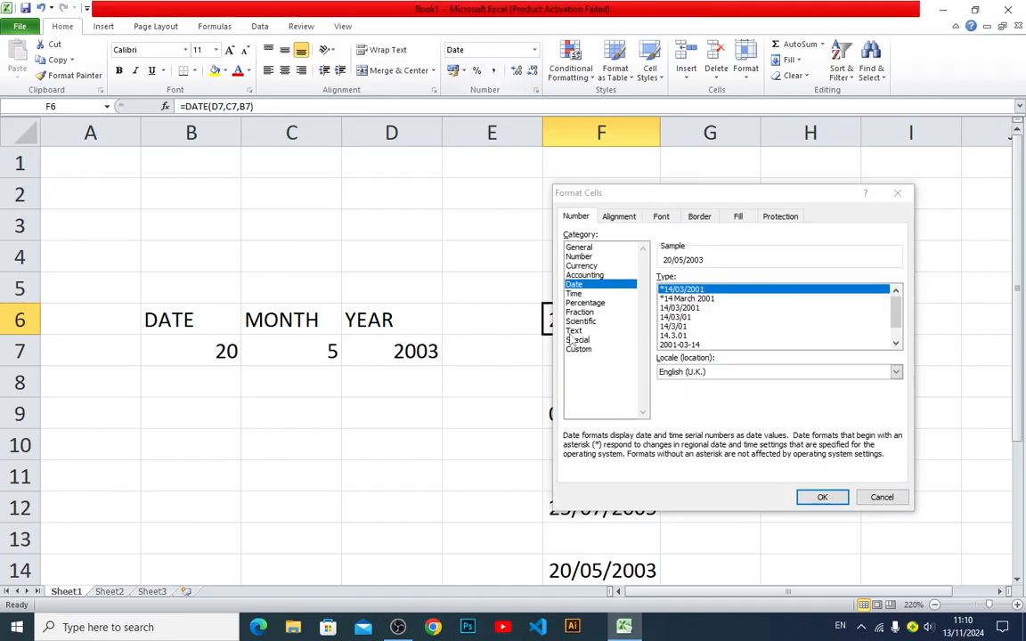
{"action": "left_click", "coordinate": [695, 372]}
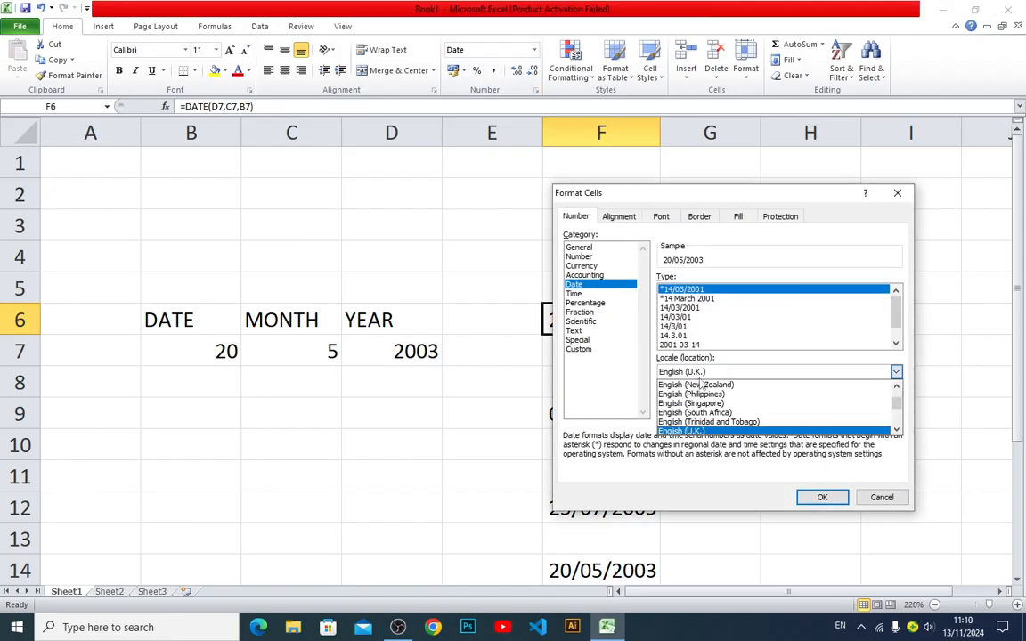
{"action": "left_click", "coordinate": [694, 430]}
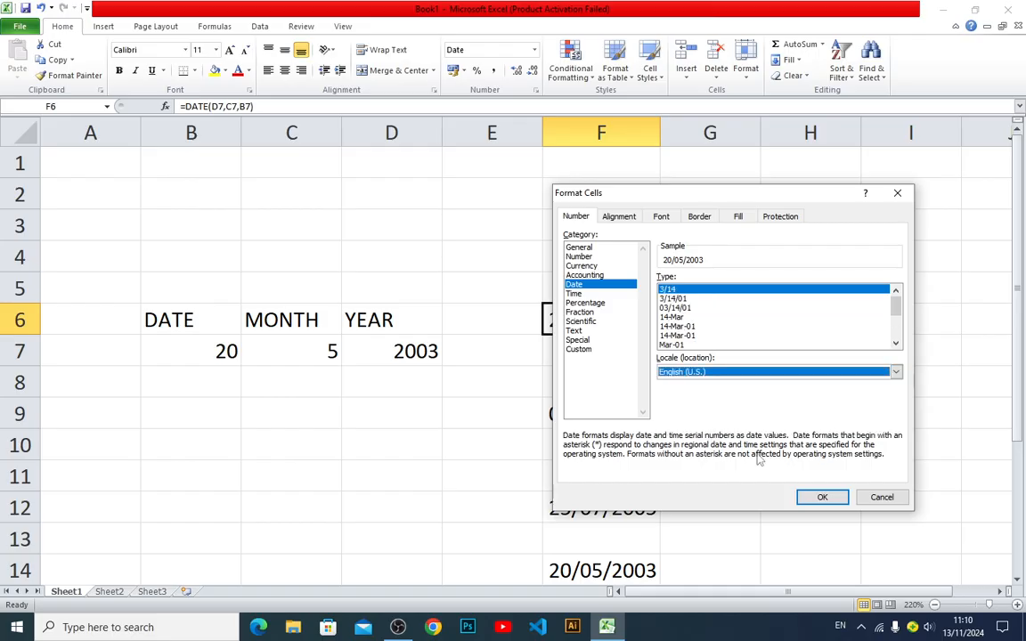
{"action": "left_click", "coordinate": [819, 497]}
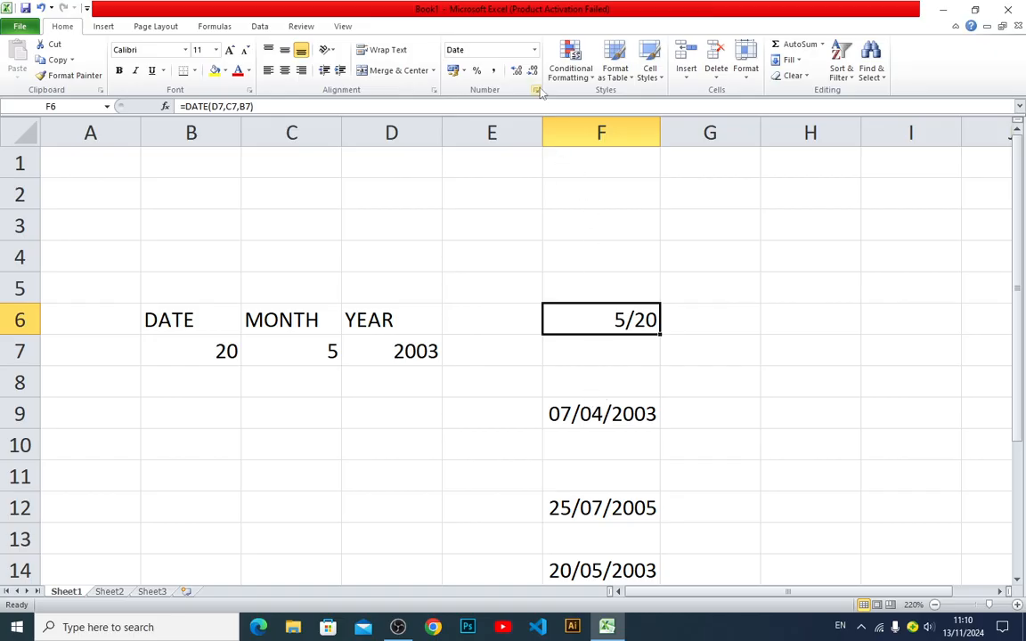
Reapply the 5/20 date format to F6 and view the available number formats
{"action": "left_click", "coordinate": [536, 51]}
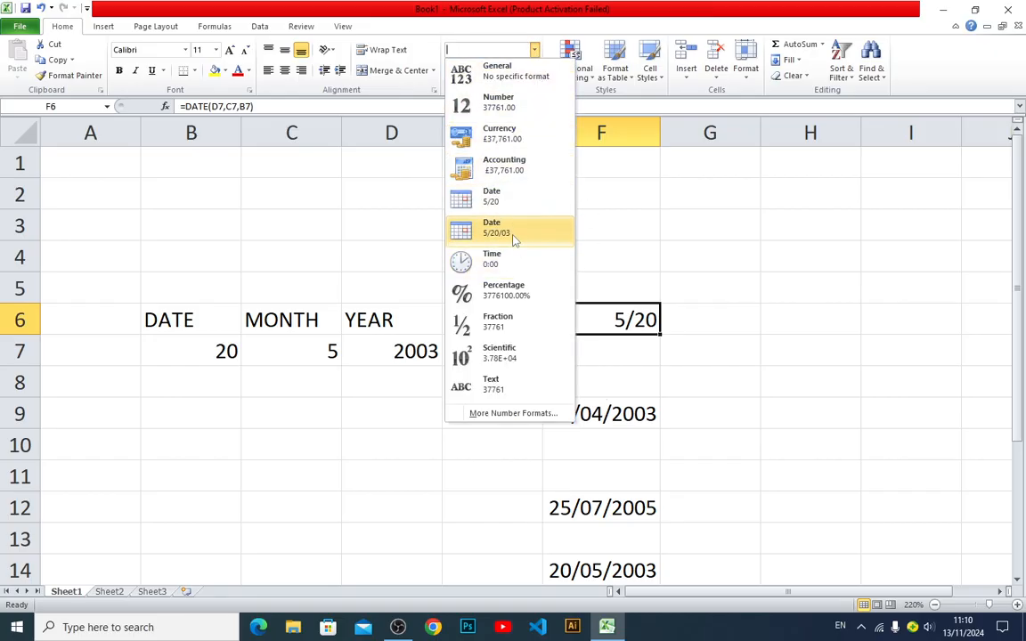
{"action": "left_click", "coordinate": [509, 203]}
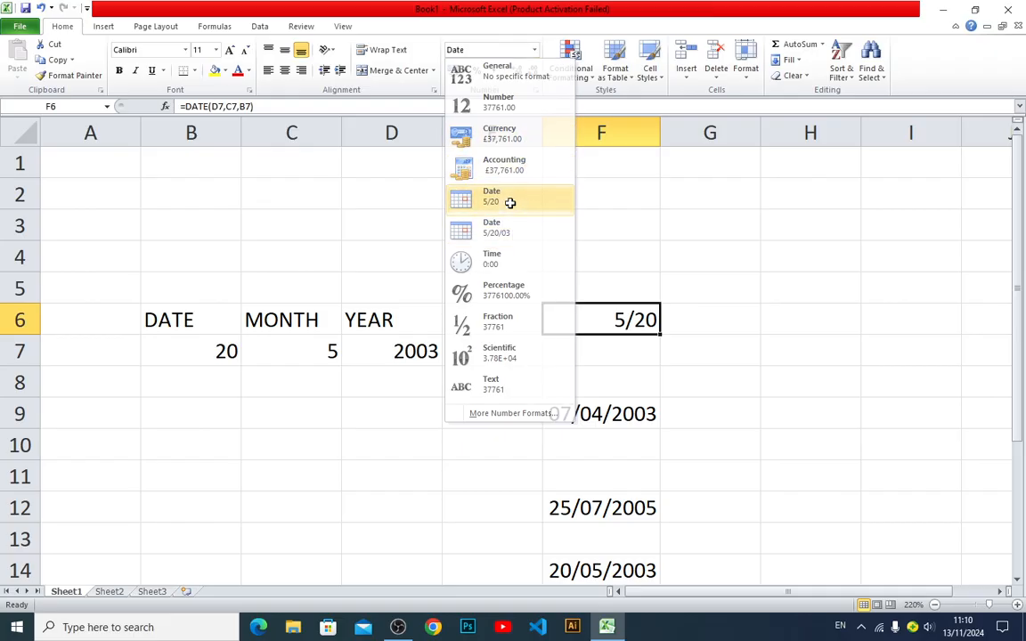
{"action": "left_click", "coordinate": [535, 52]}
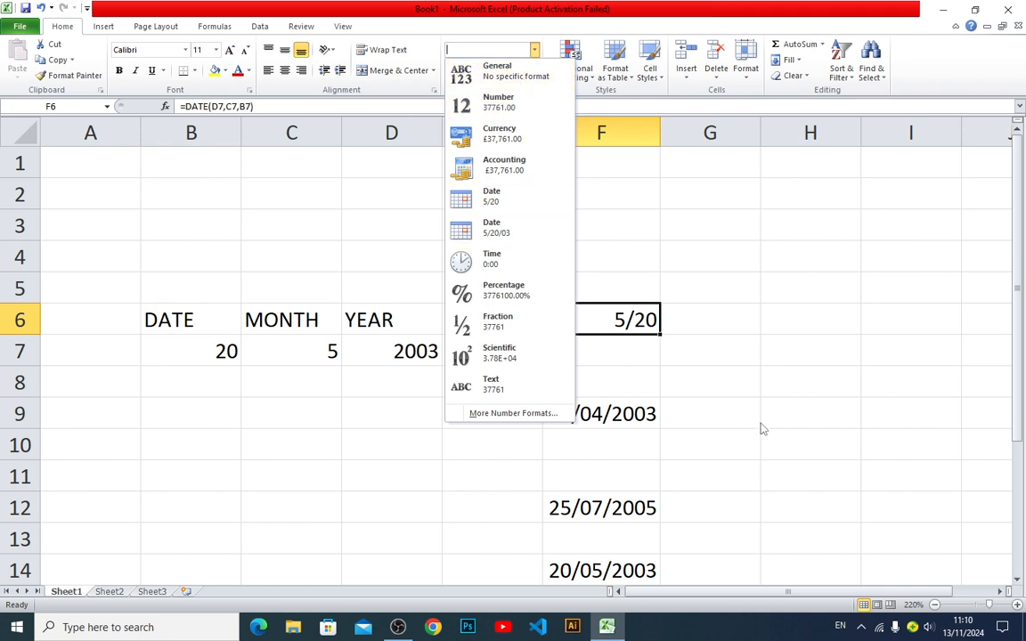
{"action": "left_click", "coordinate": [618, 324]}
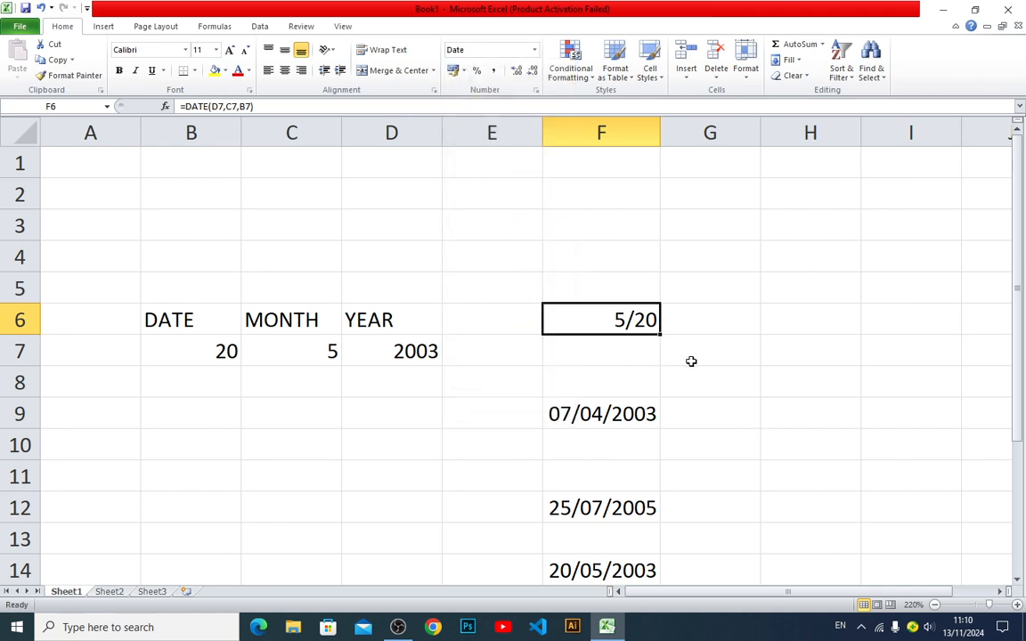
{"action": "left_click", "coordinate": [623, 412]}
{"action": "left_click", "coordinate": [616, 322]}
{"action": "left_click", "coordinate": [476, 360]}
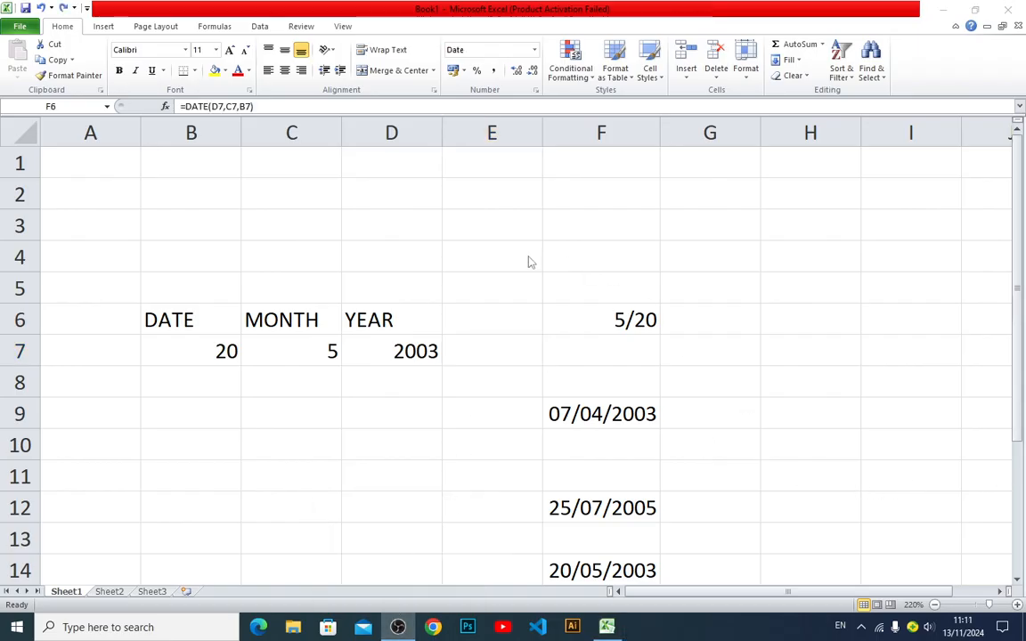
{"action": "left_click", "coordinate": [606, 627]}
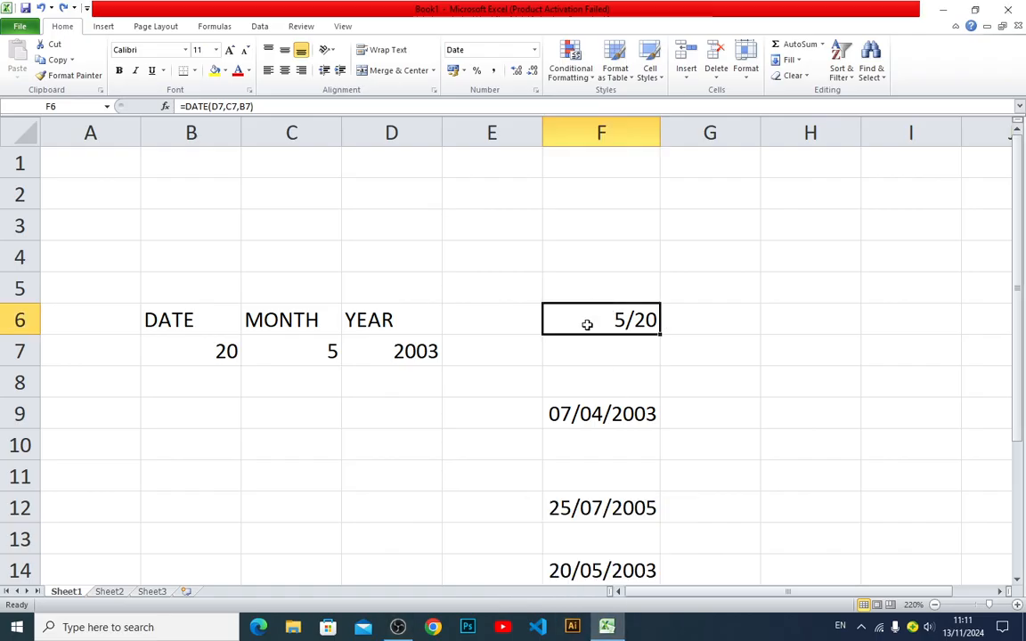
{"action": "left_click", "coordinate": [710, 318]}
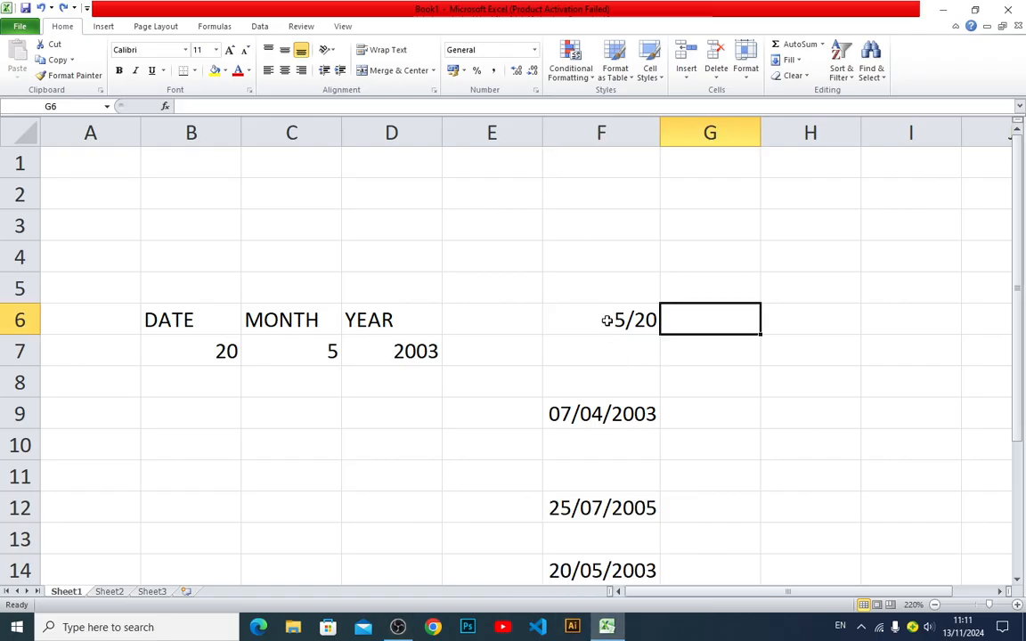
Change the date format of F6 to the 5/20/03 style with month, day and two-digit year
{"action": "left_click", "coordinate": [606, 318]}
{"action": "left_click", "coordinate": [481, 49]}
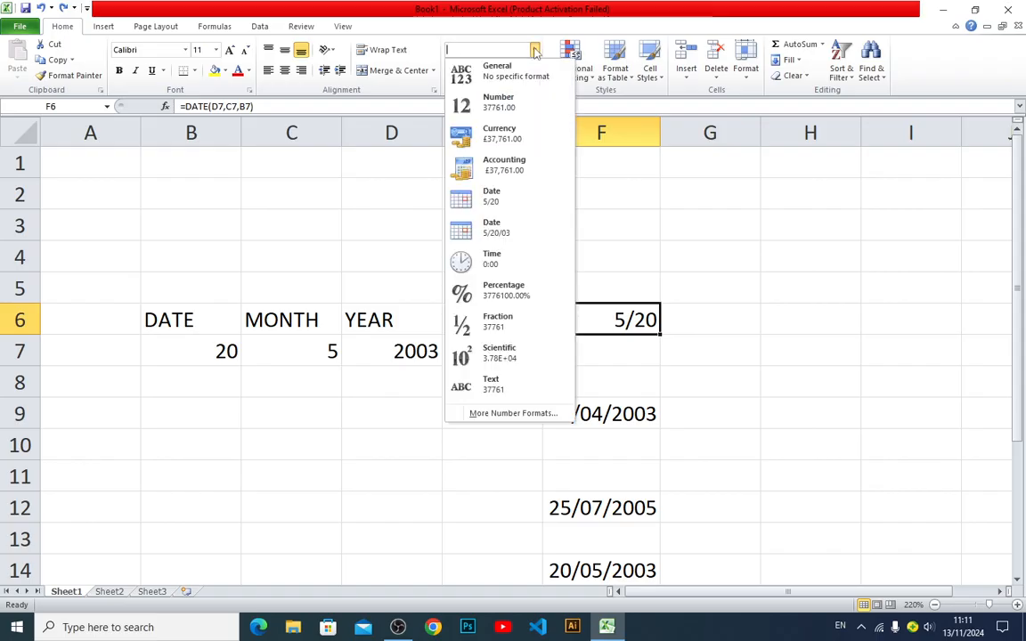
{"action": "left_click", "coordinate": [503, 232]}
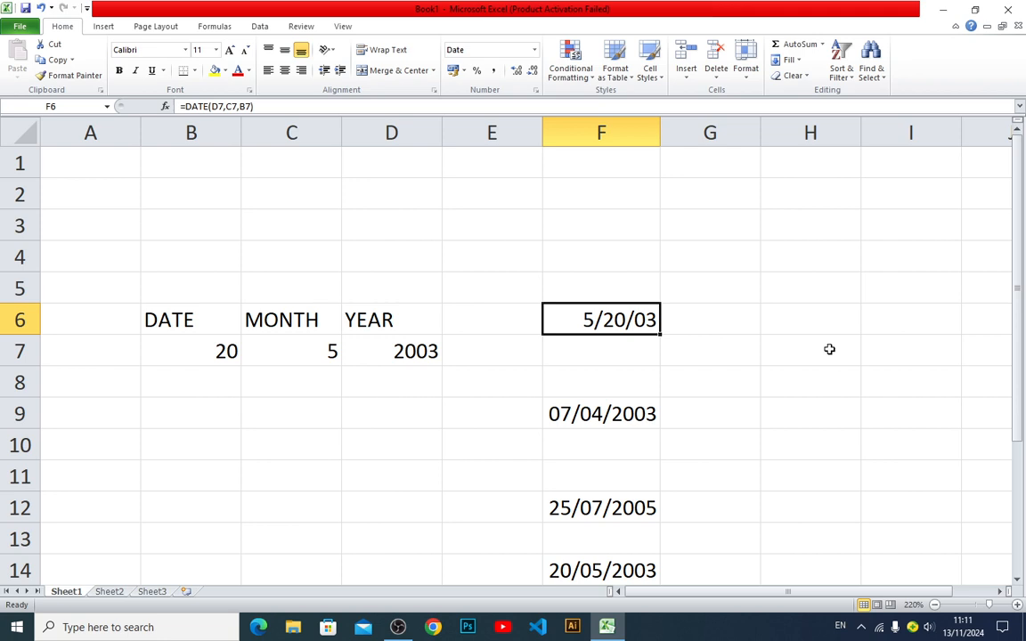
Format the date in F12 with the English (U.S.) locale and 3/14 type, and switch it to the 7/25/05 date style
{"action": "left_click", "coordinate": [586, 512]}
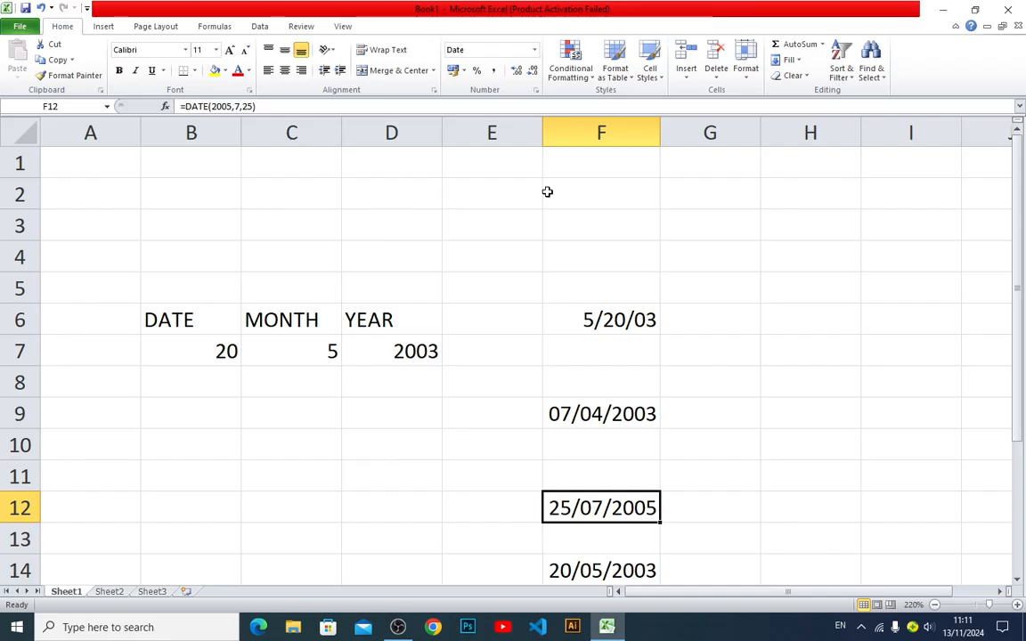
{"action": "key", "text": "ctrl+1"}
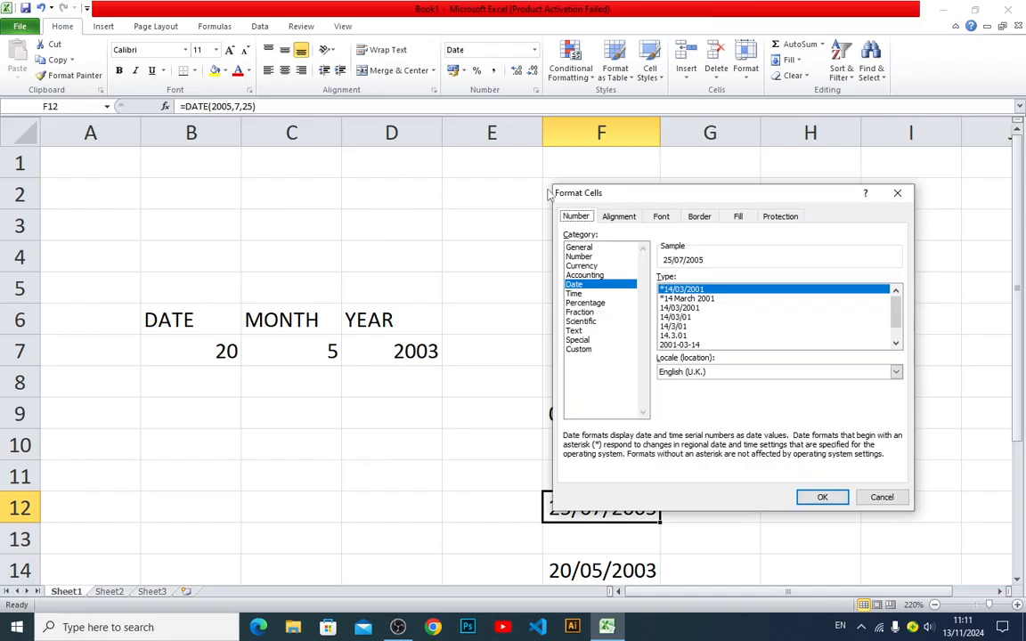
{"action": "left_click", "coordinate": [705, 373]}
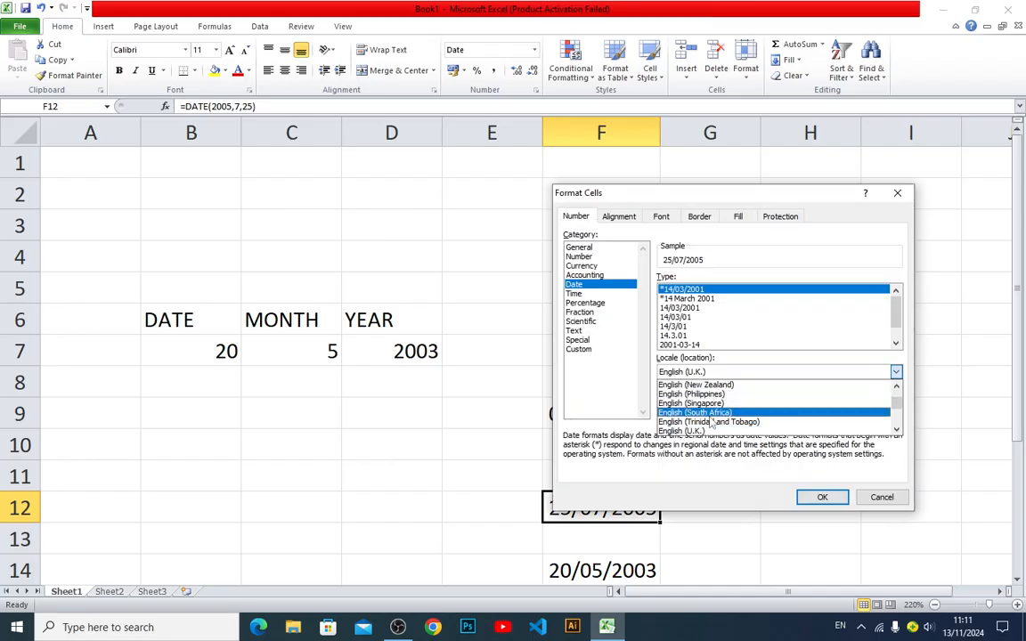
{"action": "scroll", "coordinate": [700, 428], "scroll_direction": "down", "scroll_amount": 1}
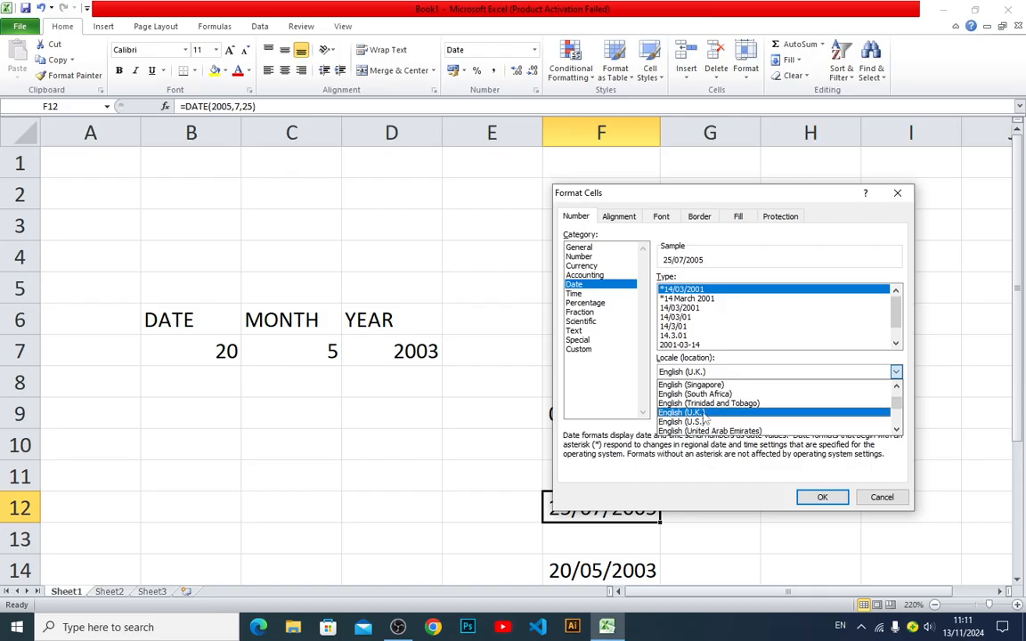
{"action": "left_click", "coordinate": [704, 421]}
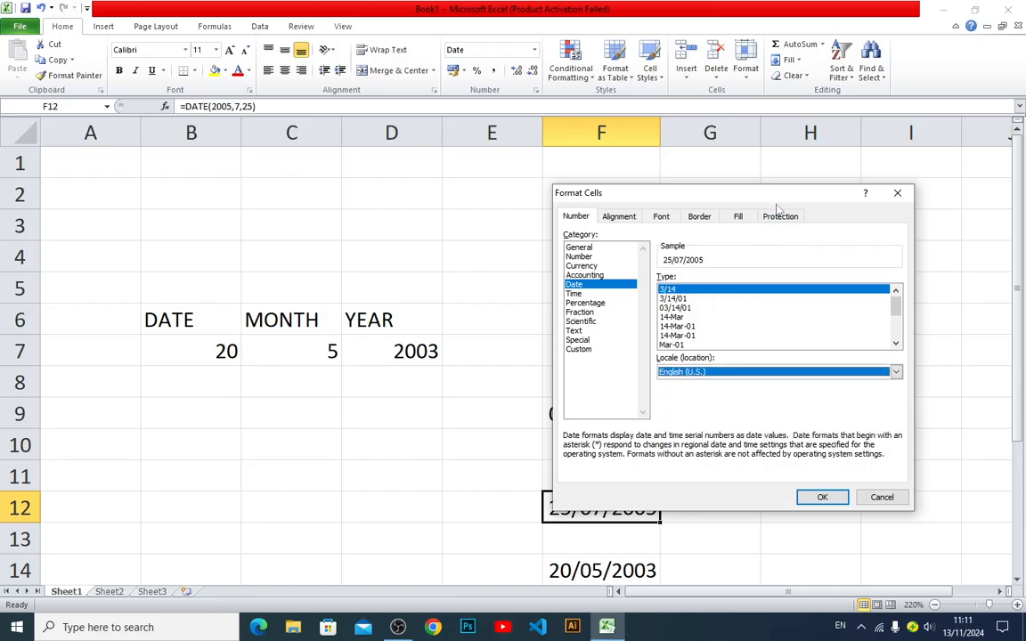
{"action": "left_click_drag", "start_coordinate": [777, 207], "coordinate": [319, 204]}
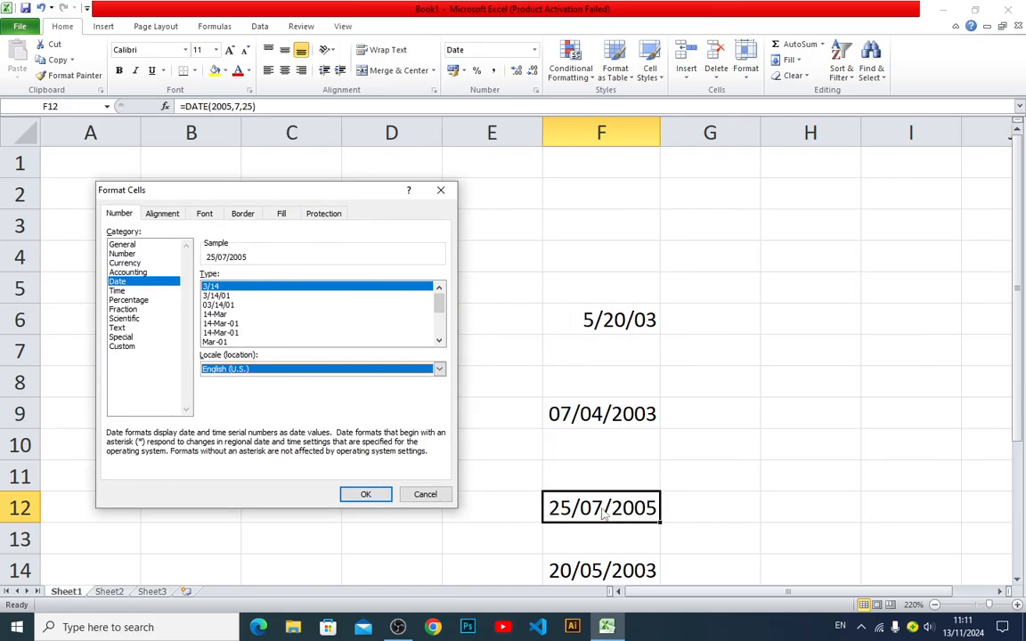
{"action": "left_click", "coordinate": [374, 495]}
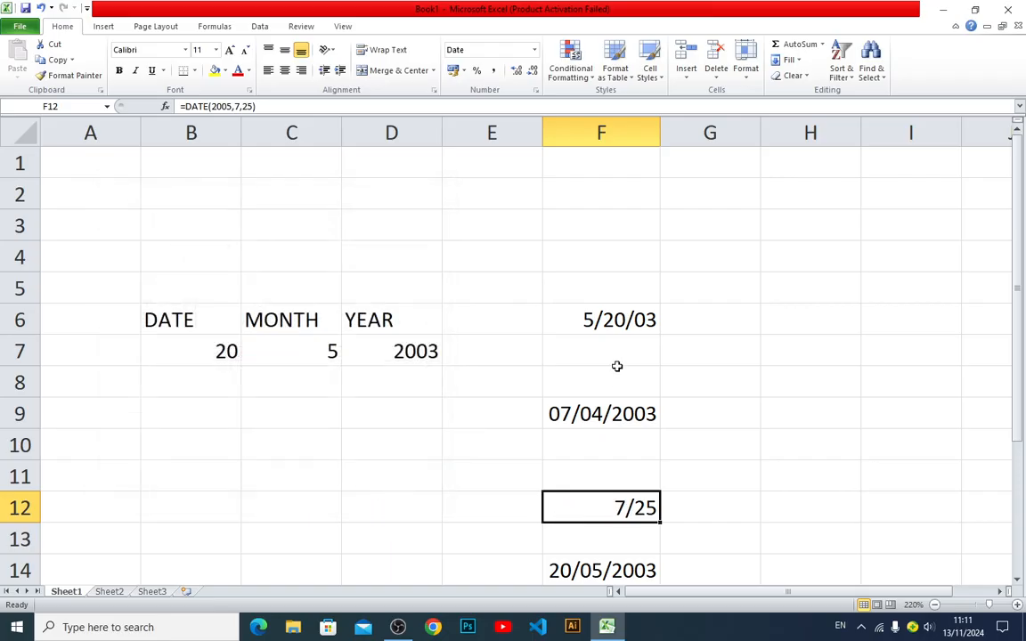
{"action": "left_click", "coordinate": [489, 50]}
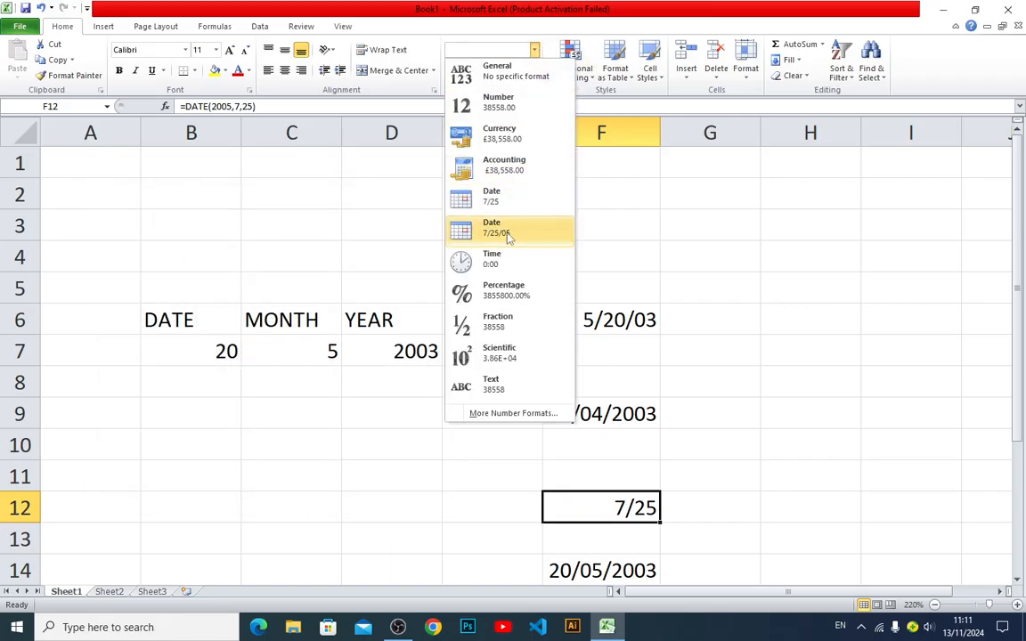
{"action": "left_click", "coordinate": [509, 236]}
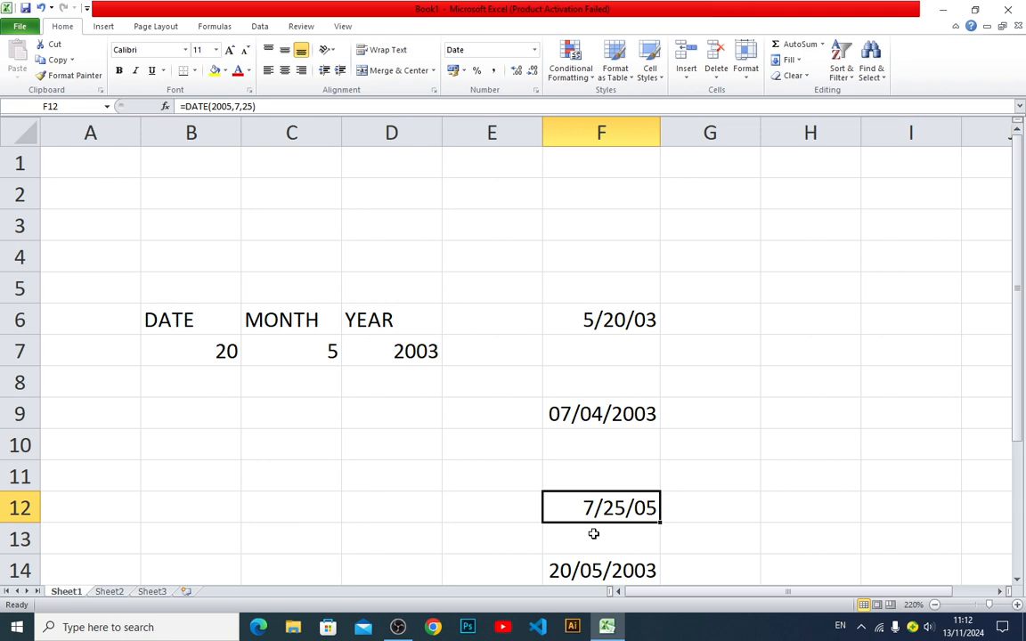
{"action": "left_click", "coordinate": [400, 628]}
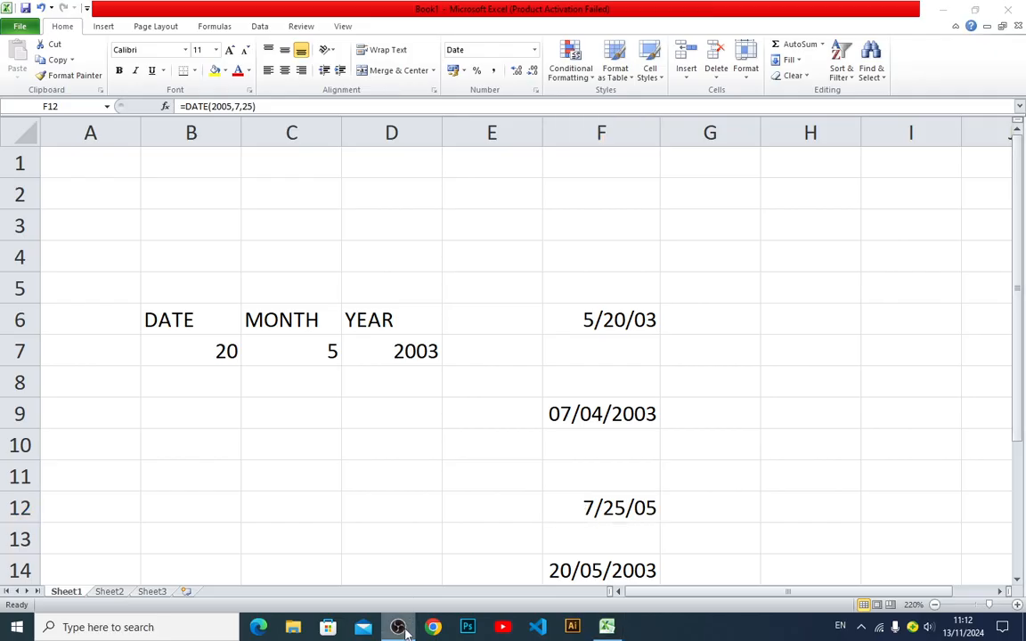
{"action": "left_click", "coordinate": [936, 9]}
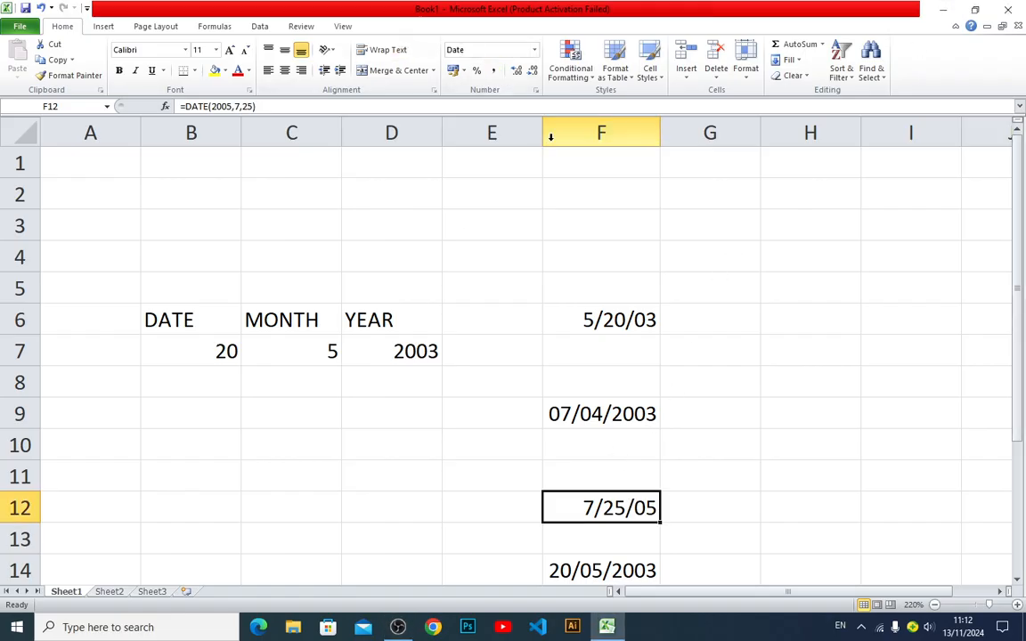
Set the date locale of F12 to English (U.K.) with the *14 March 2001 type
{"action": "key", "text": "ctrl+1"}
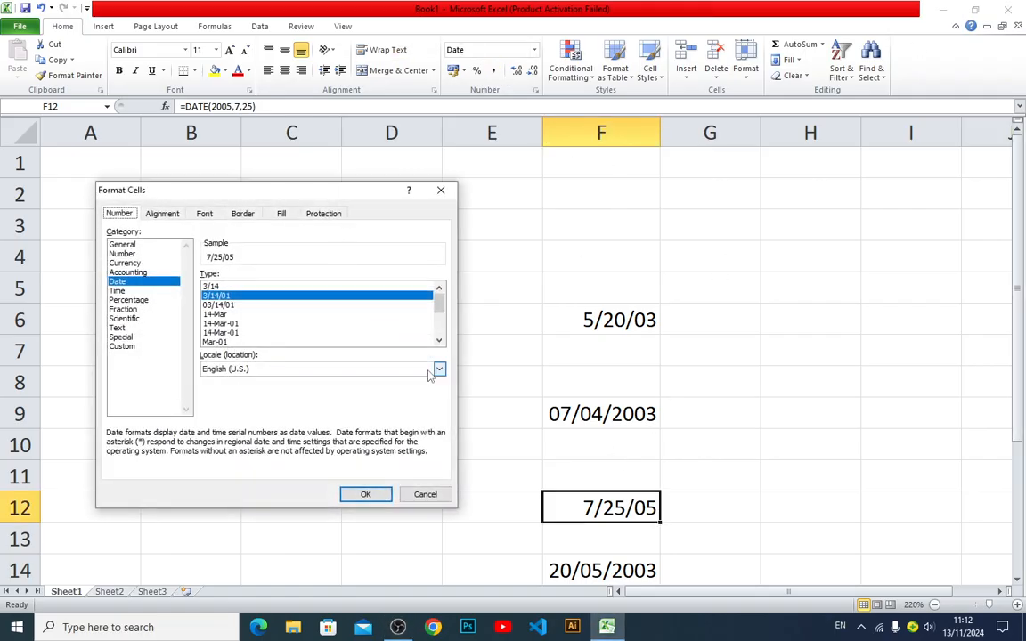
{"action": "left_click", "coordinate": [346, 370]}
{"action": "left_click", "coordinate": [290, 419]}
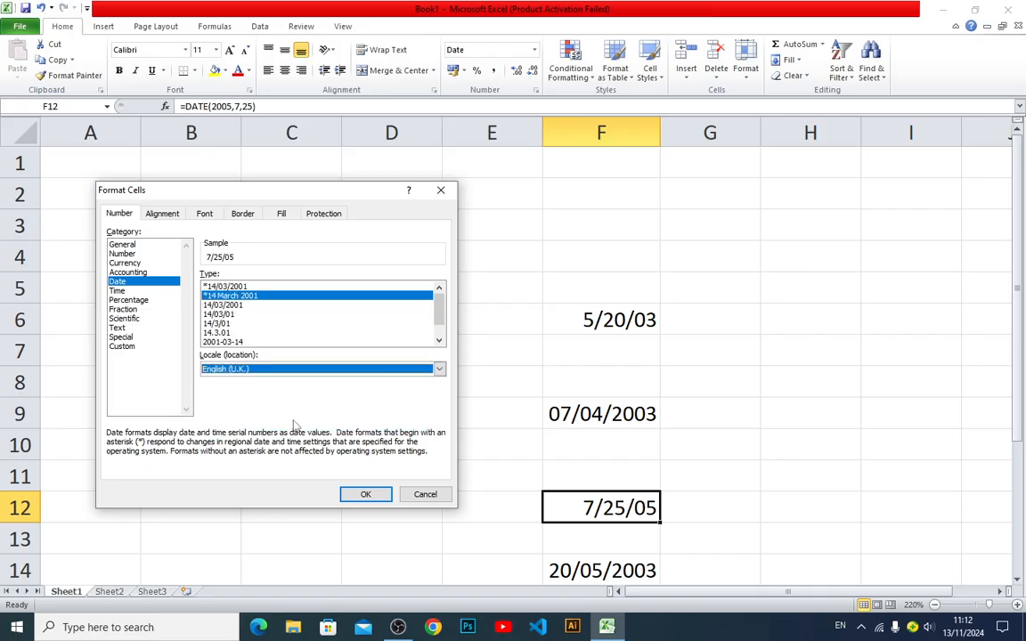
{"action": "left_click", "coordinate": [354, 495]}
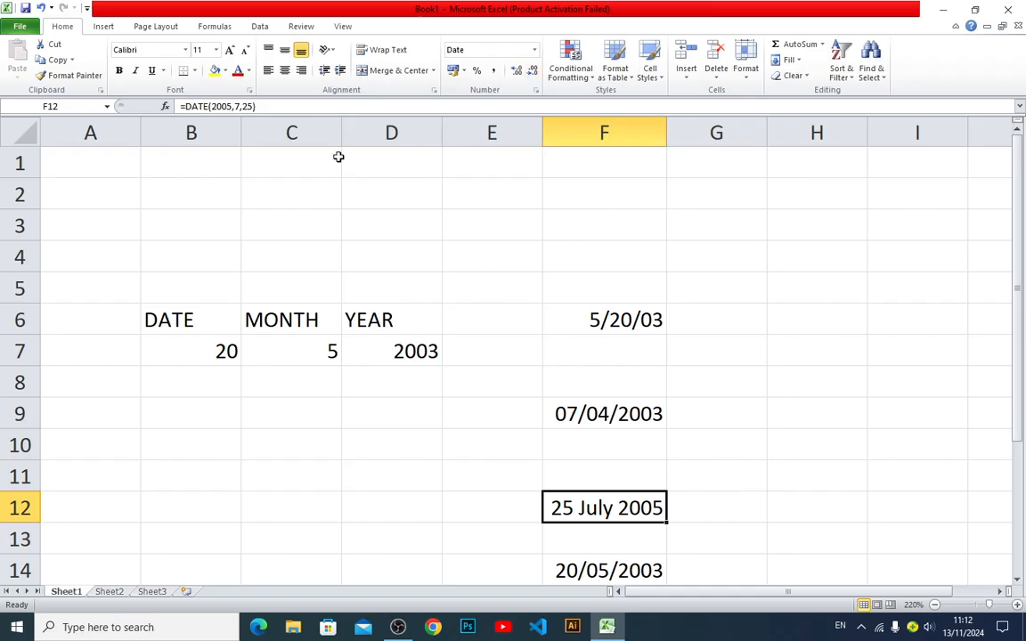
Compare the English (U.K.) date types for F12 and apply the 14/03/01 type
{"action": "key", "text": "ctrl+1"}
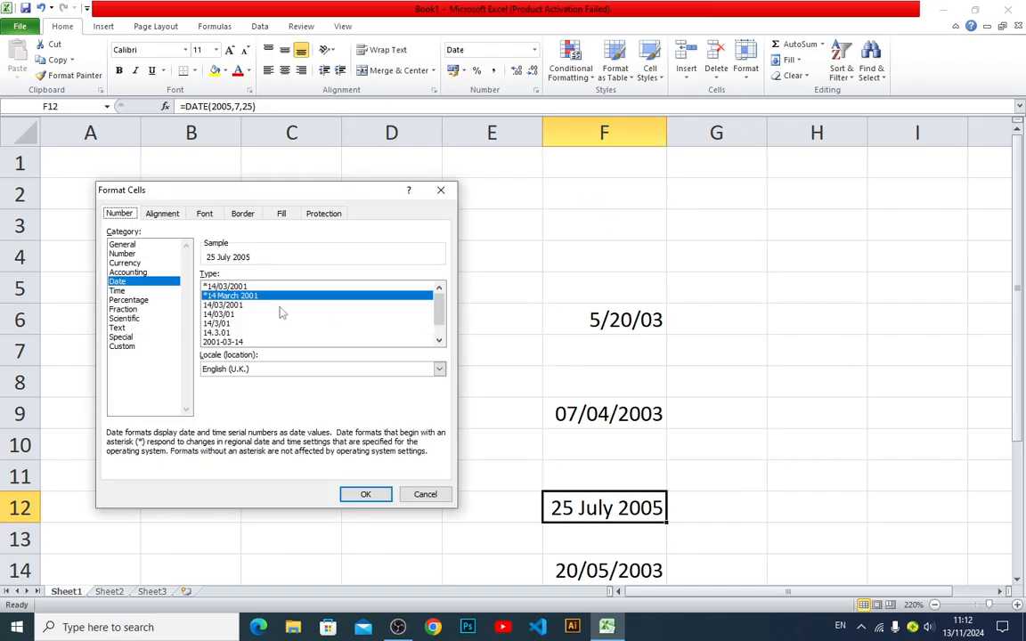
{"action": "left_click", "coordinate": [238, 306]}
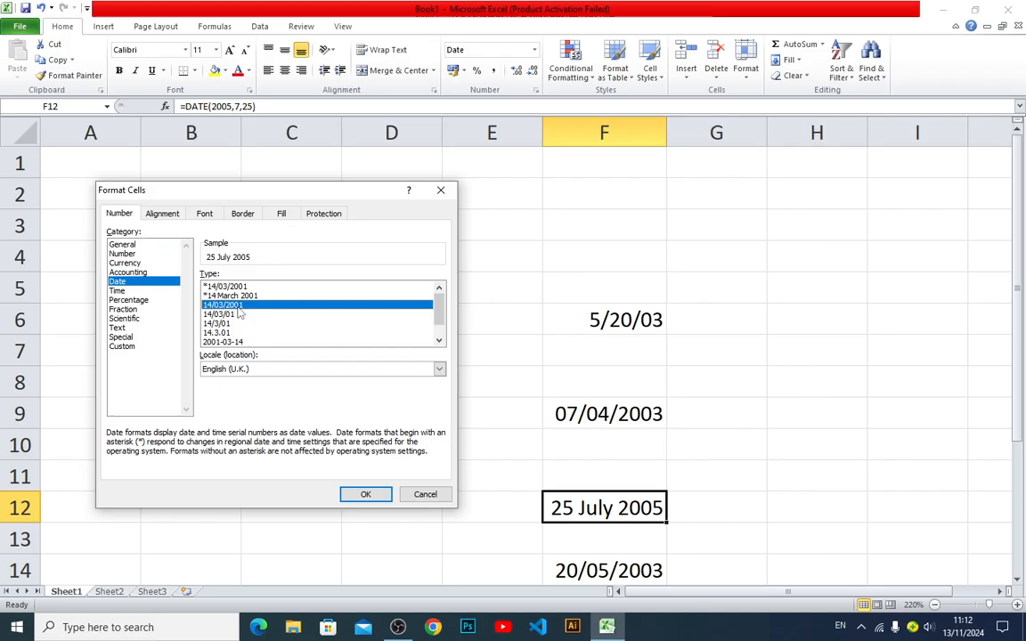
{"action": "left_click", "coordinate": [235, 296]}
{"action": "left_click", "coordinate": [234, 307]}
{"action": "left_click", "coordinate": [233, 315]}
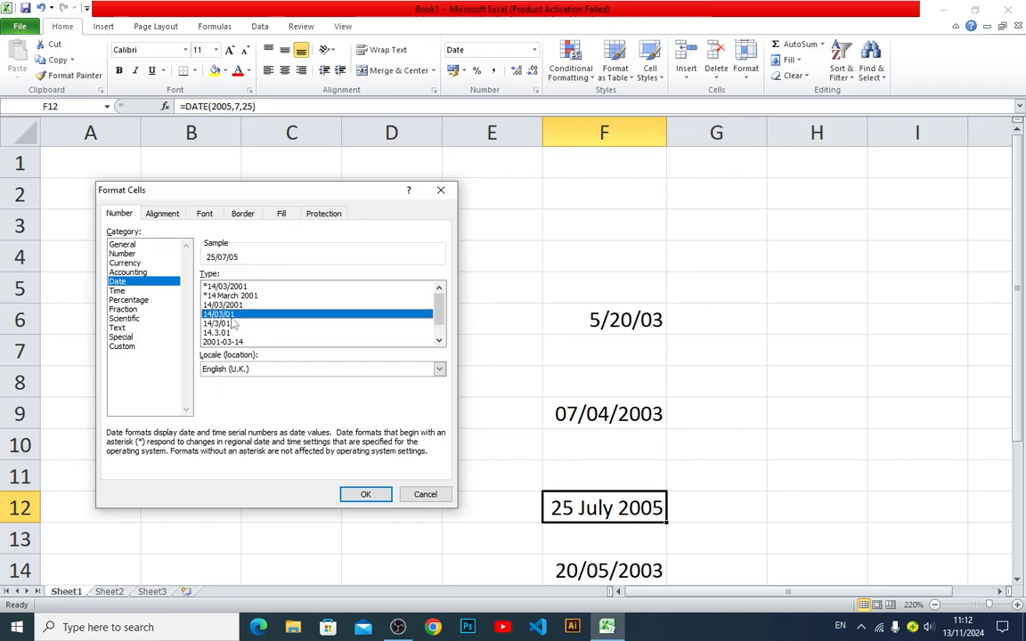
{"action": "left_click", "coordinate": [231, 323]}
{"action": "left_click", "coordinate": [233, 315]}
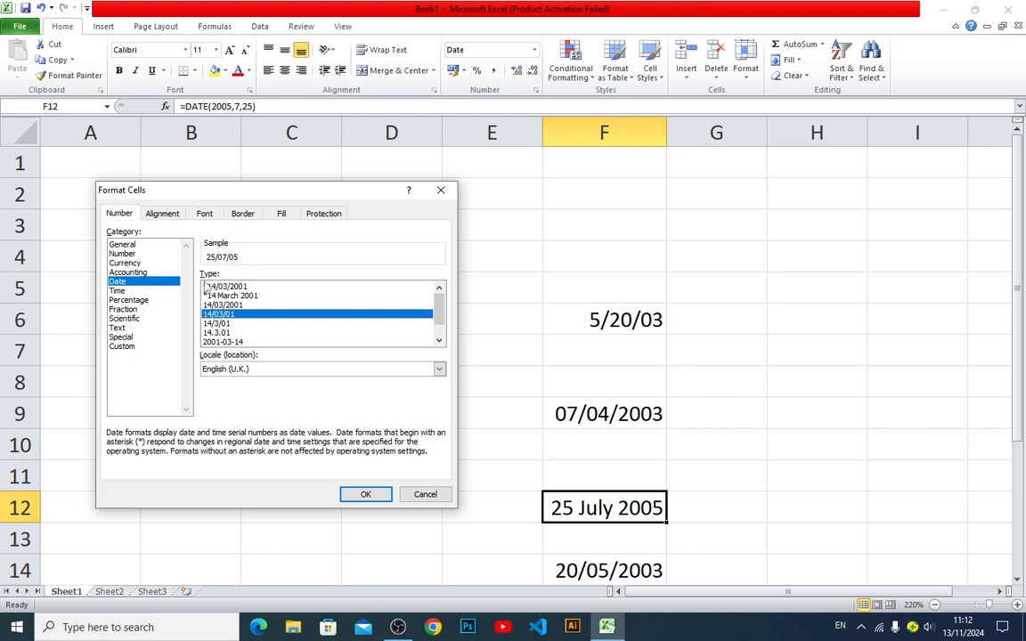
{"action": "left_click", "coordinate": [373, 496]}
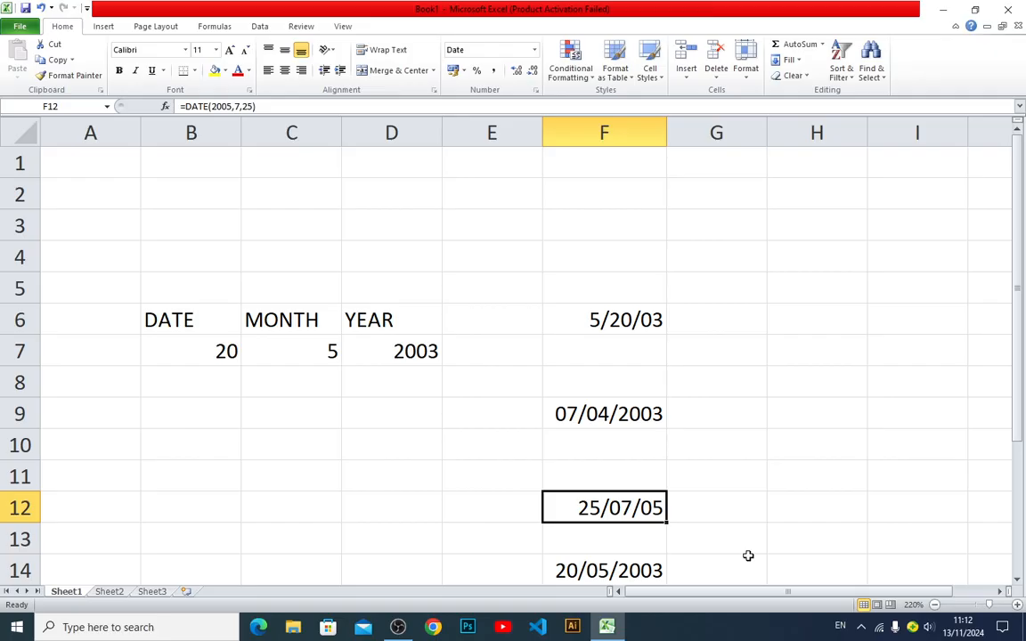
{"action": "left_click", "coordinate": [398, 627]}
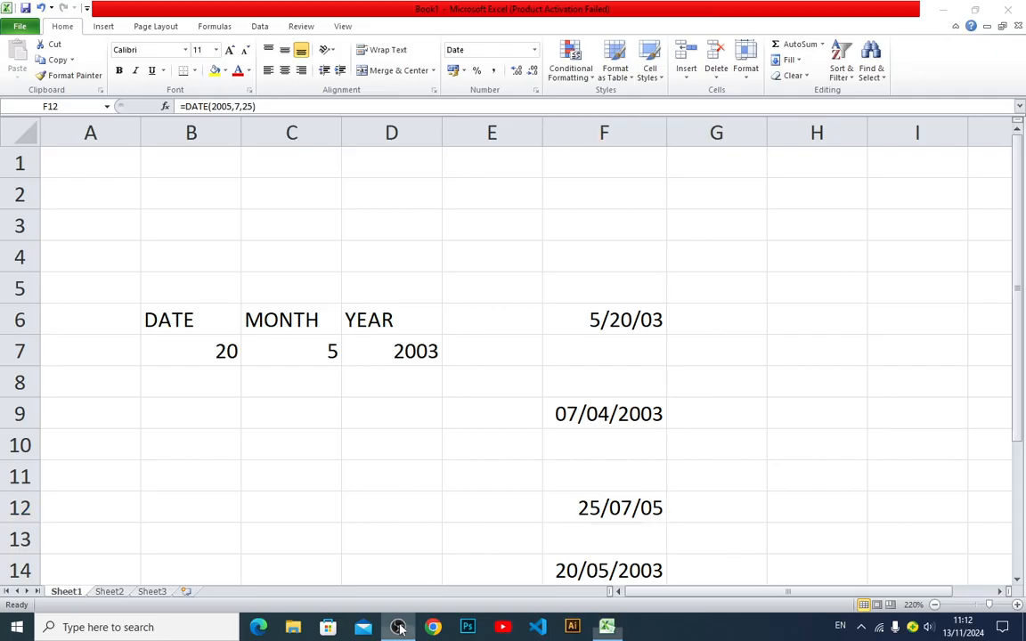